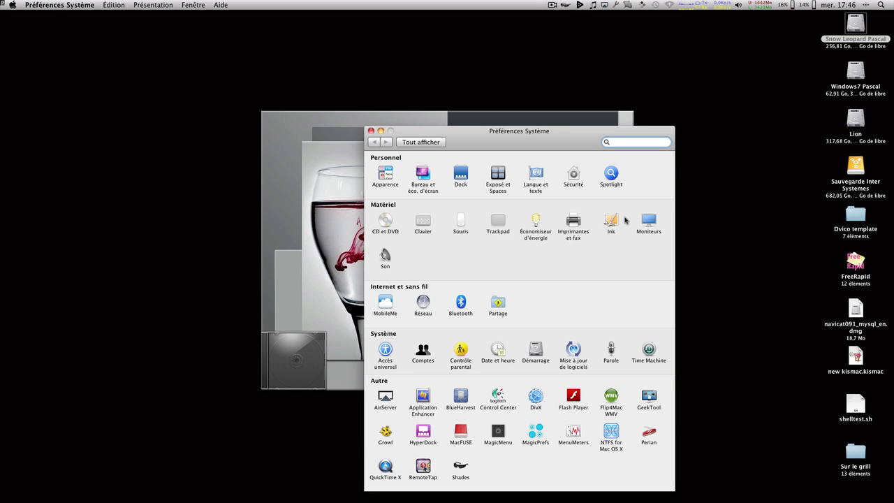
- Open the Sharing preferences, turn off the Partage Internet service and cancel the request to reactivate it
click(495, 308)
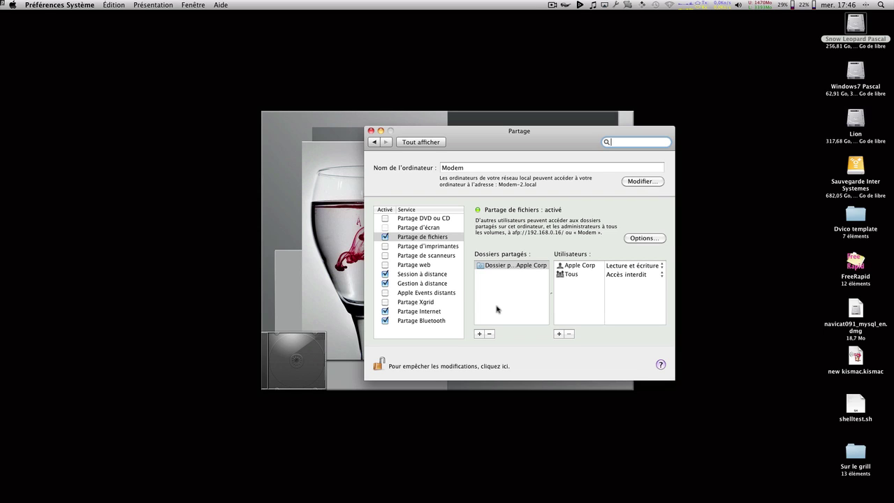
click(441, 316)
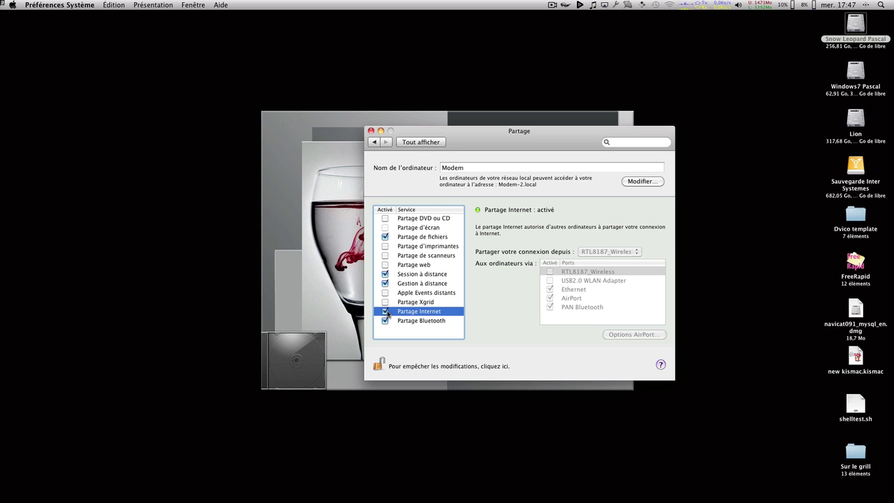
click(386, 313)
click(385, 311)
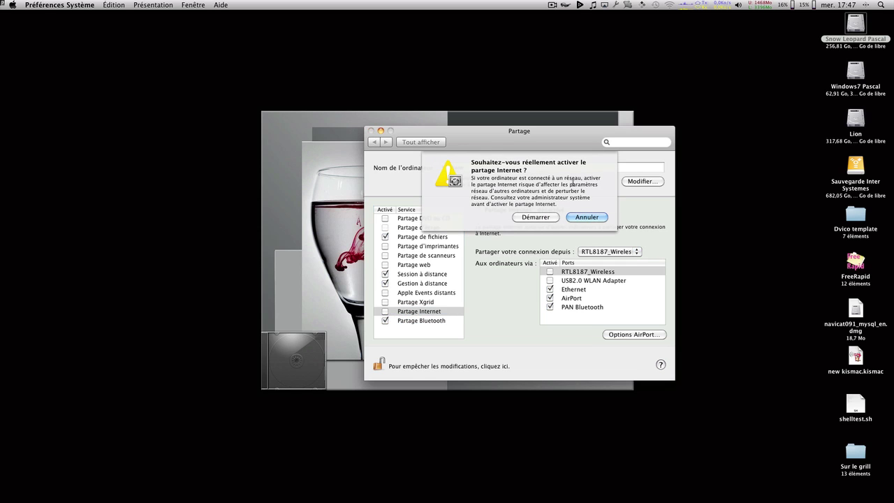
click(588, 218)
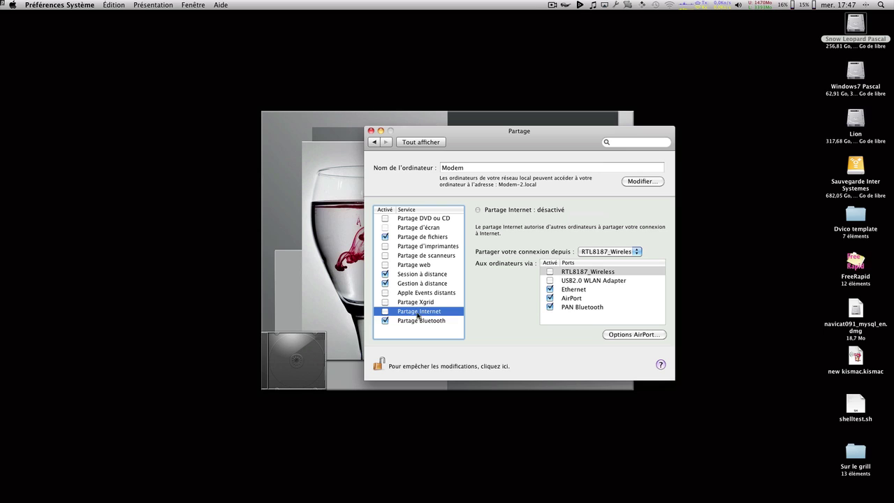
- Examine the available source connections for Internet sharing and the profiles in the Realtek WLAN Client Utility, returning to the Sharing preferences
click(598, 253)
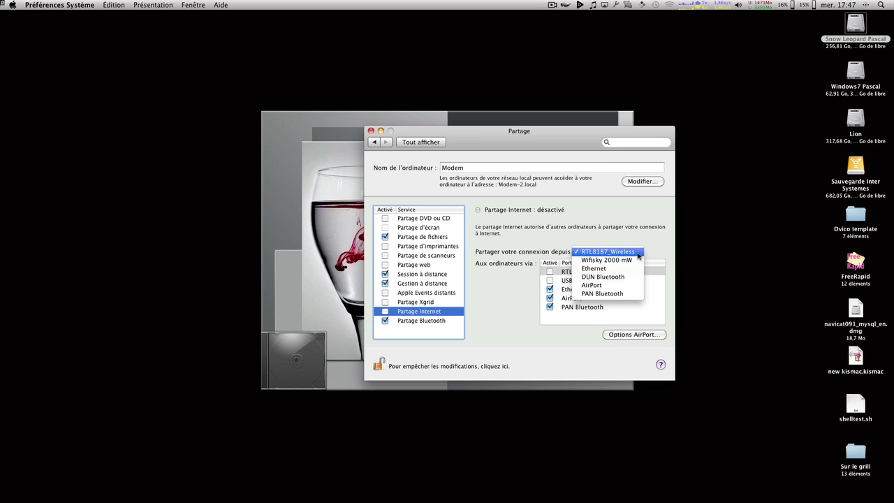
click(659, 250)
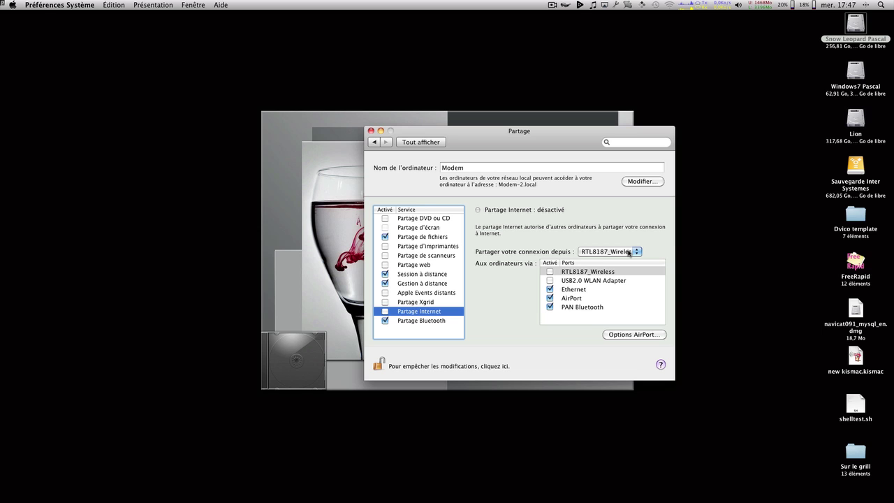
click(78, 489)
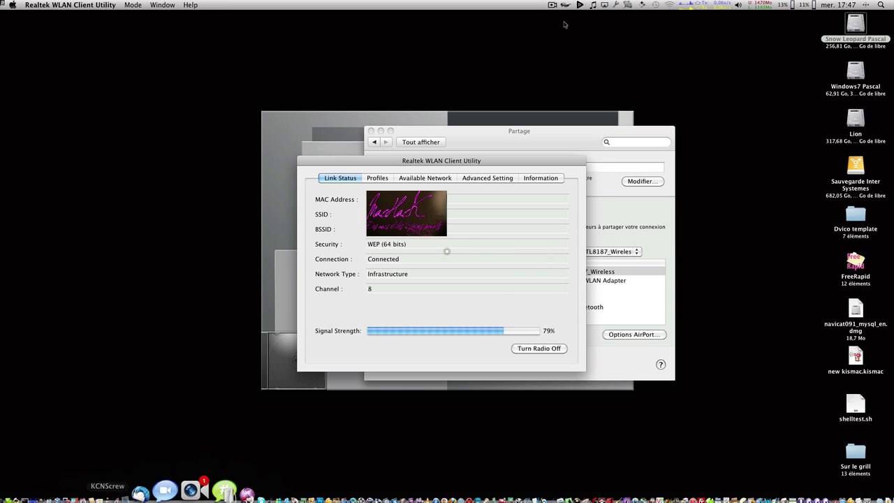
click(378, 177)
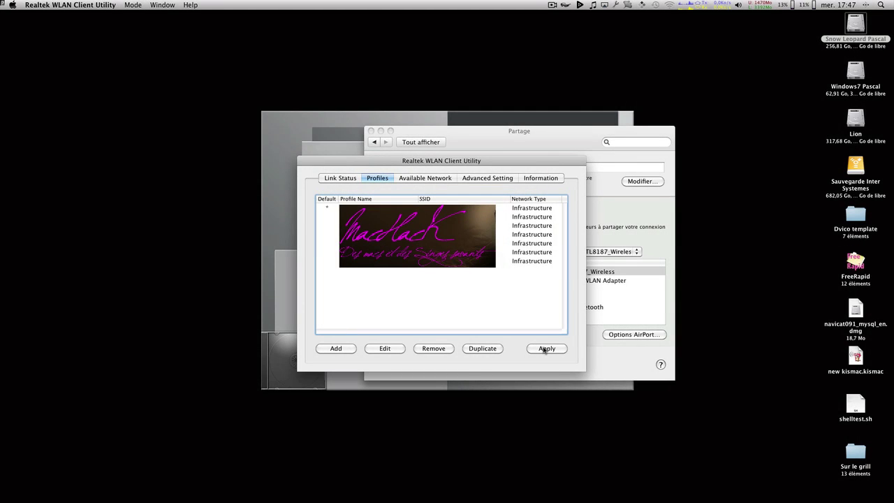
click(643, 306)
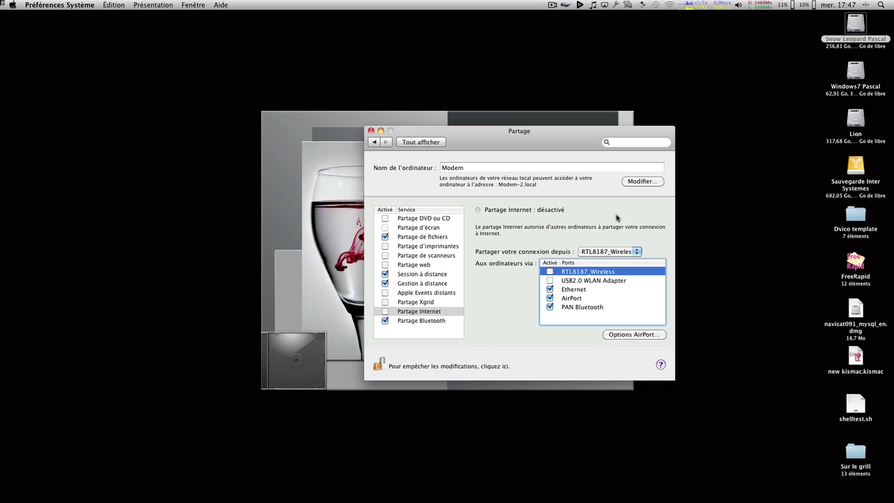
- Enable Internet sharing from RTL8187_Wireless to Ethernet, AirPort and PAN Bluetooth, confirming its start
click(385, 314)
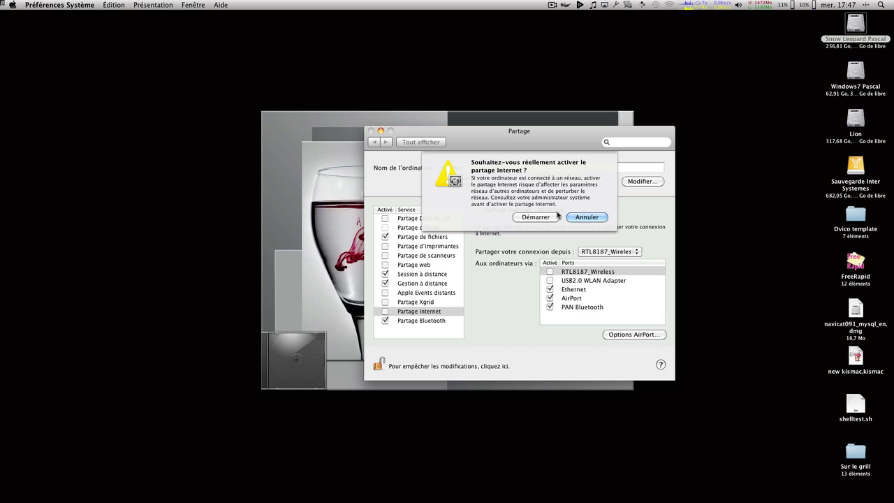
click(535, 218)
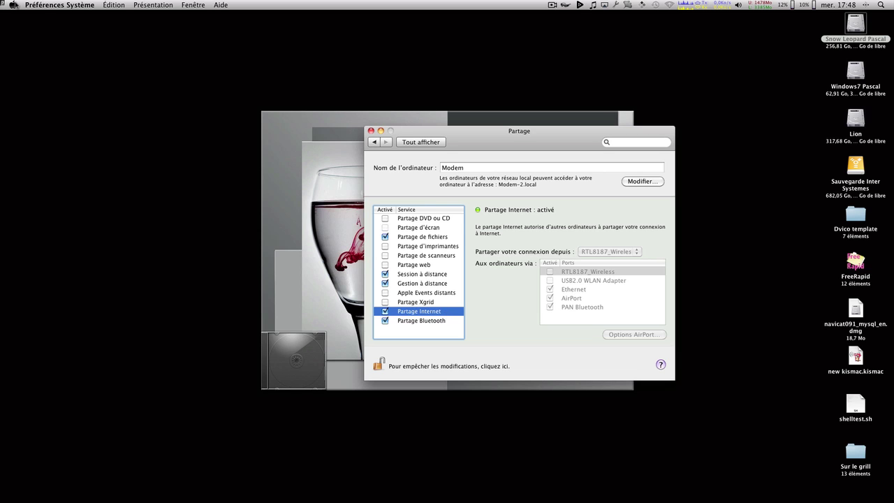
click(81, 6)
click(186, 35)
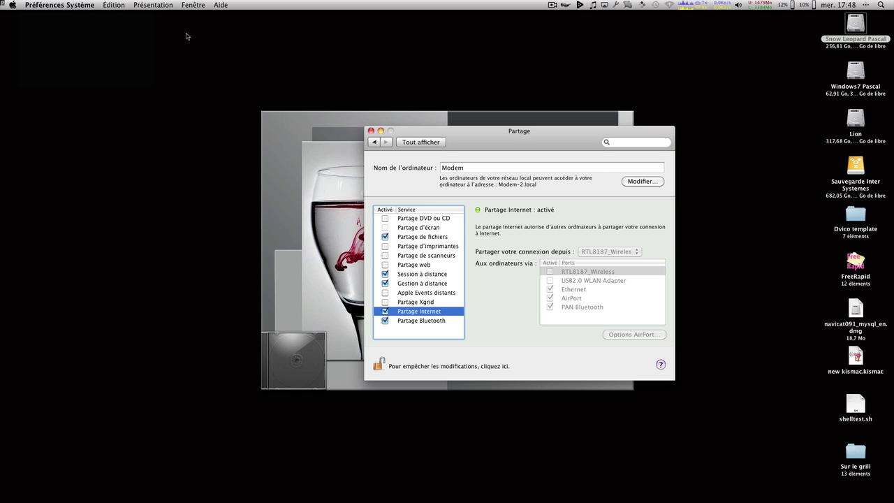
- Reopen the Sharing preferences from the full preferences overview, close them, and quit the Realtek WLAN Client Utility
click(433, 144)
click(499, 303)
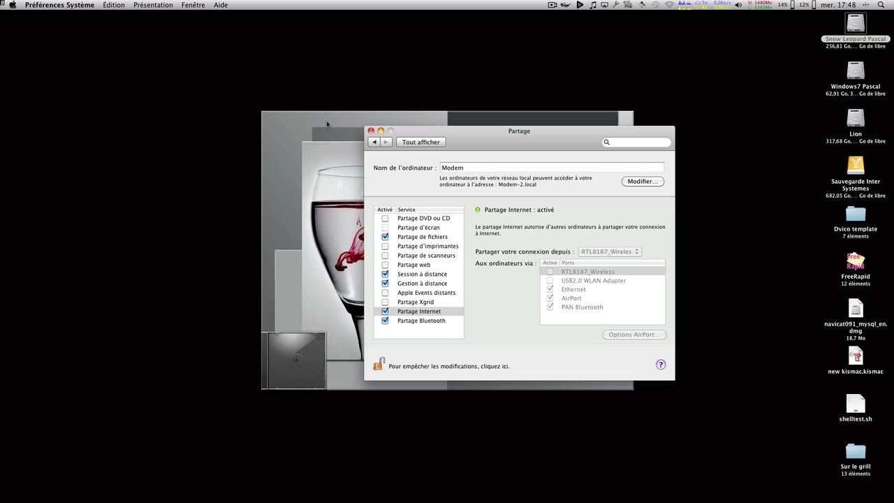
click(371, 130)
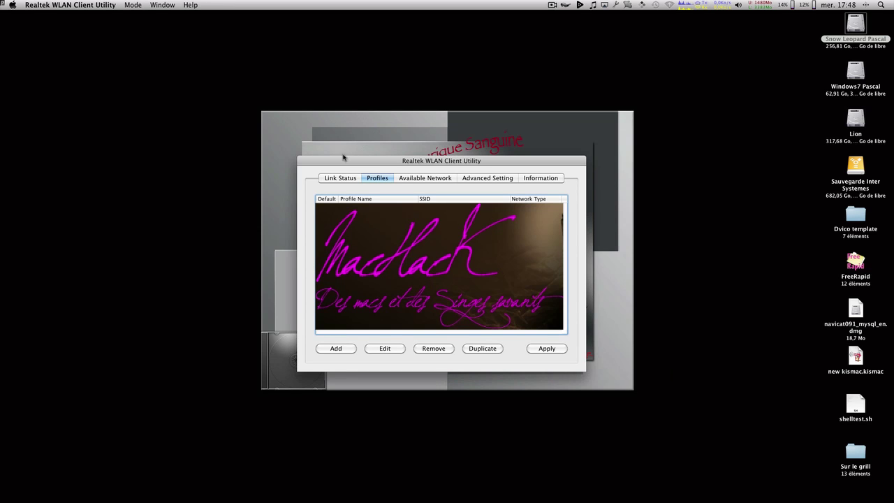
key(super+q)
- In a blank TextEdit document, enter net.machackpartageinternet.fr.plist and replace it with the InternetSharing property list XML
mouse_move(749, 497)
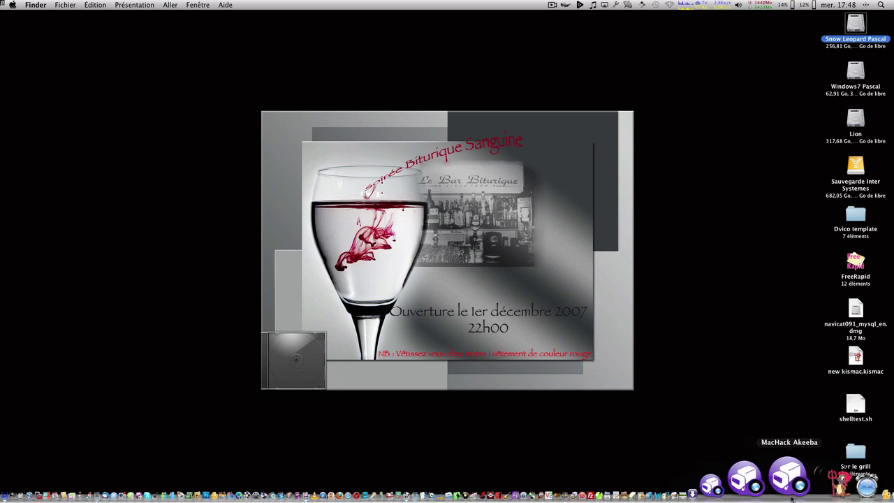
click(817, 480)
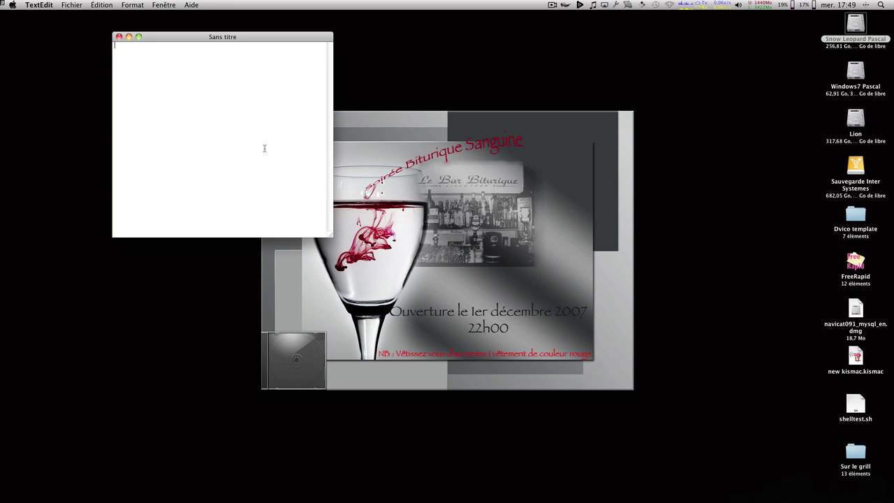
text(net.machackpartageinternet.fr.plist)
key(super+a)
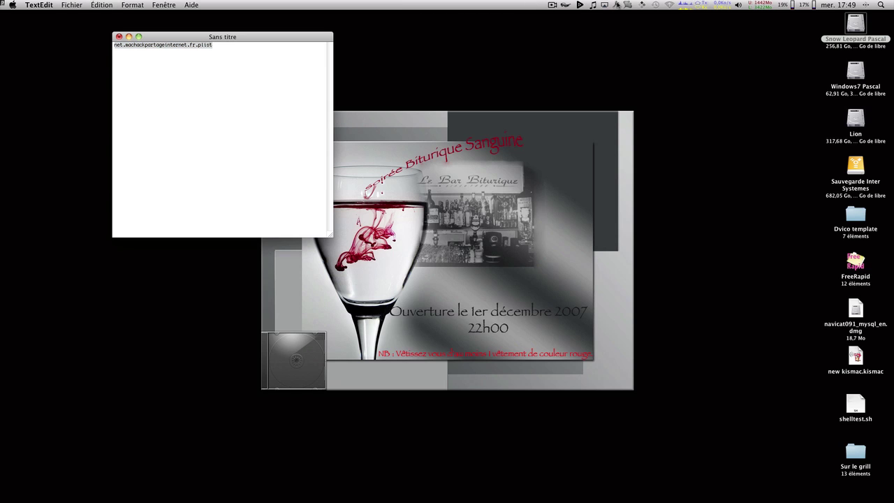
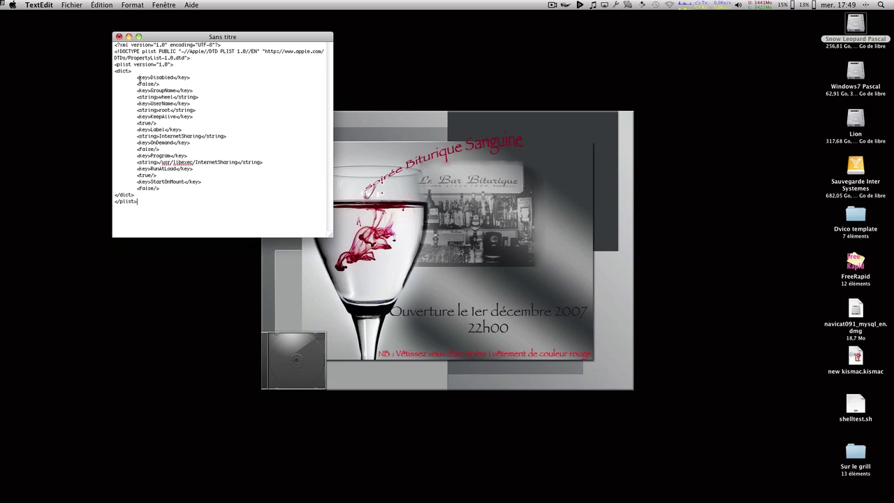
- Review the keys in the property list and copy the path usr/libexec/InternetSharing from the Program entry
drag(138, 77, 115, 203)
double_click(175, 182)
double_click(162, 168)
drag(162, 162, 239, 163)
key(super+c)
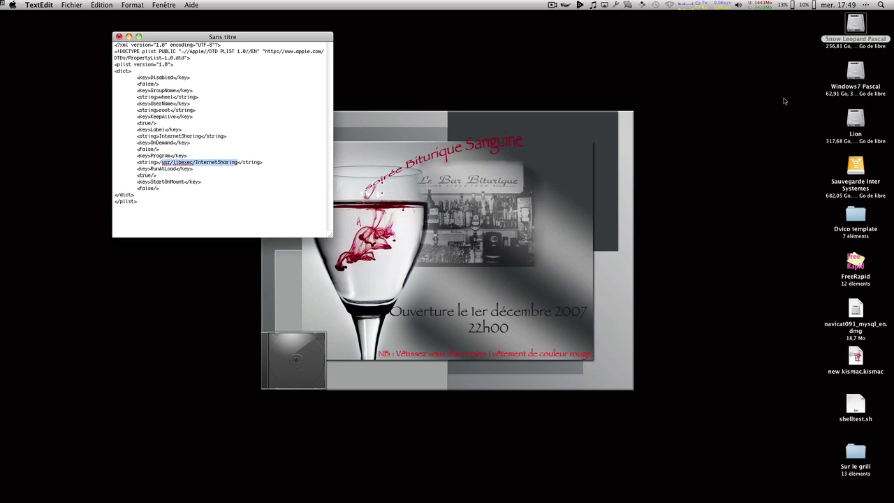
- In Finder, try to go to the folder usr/libexec/InternetSharing and shorten the path to usr/libexec/
click(717, 122)
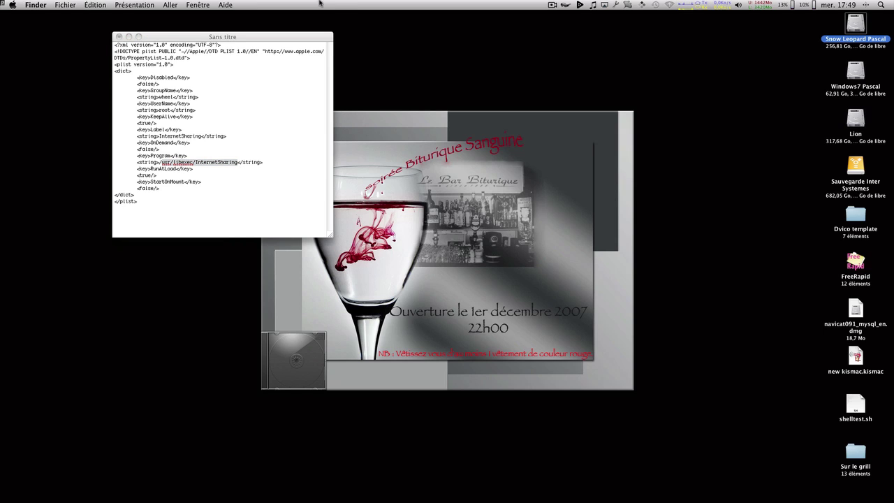
click(146, 4)
mouse_move(171, 5)
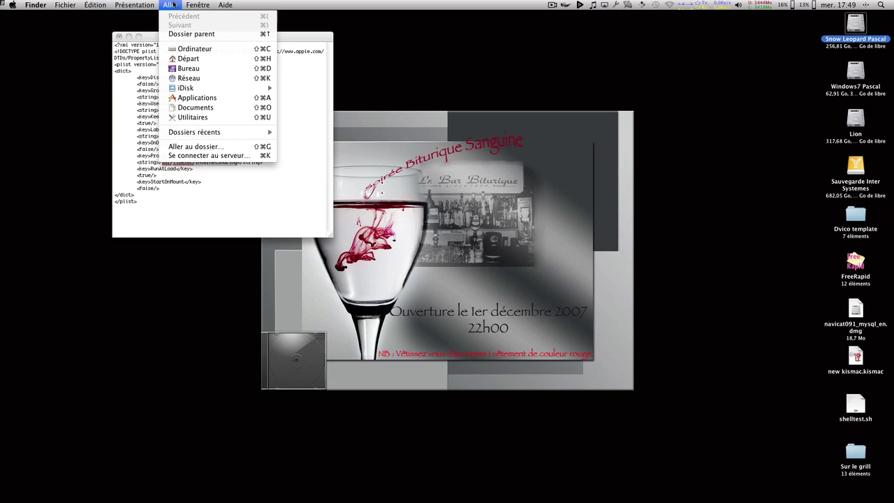
click(199, 148)
key(super+v)
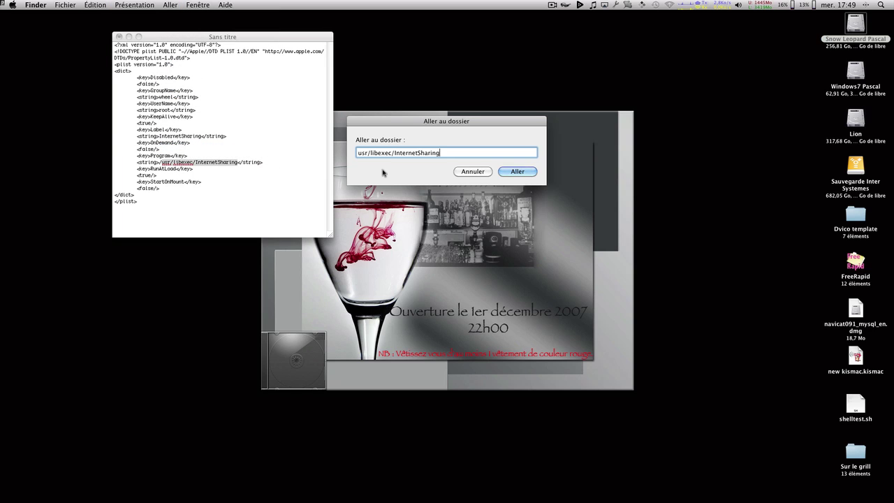
click(531, 172)
double_click(395, 152)
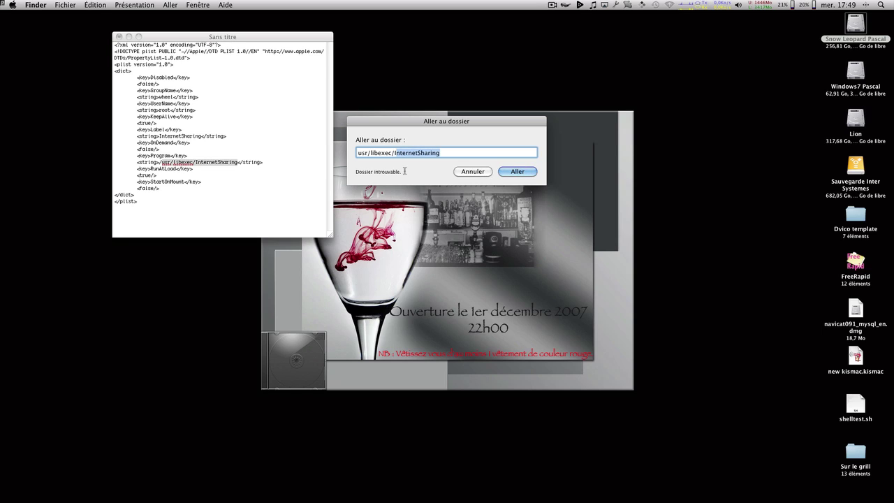
key(BackSpace)
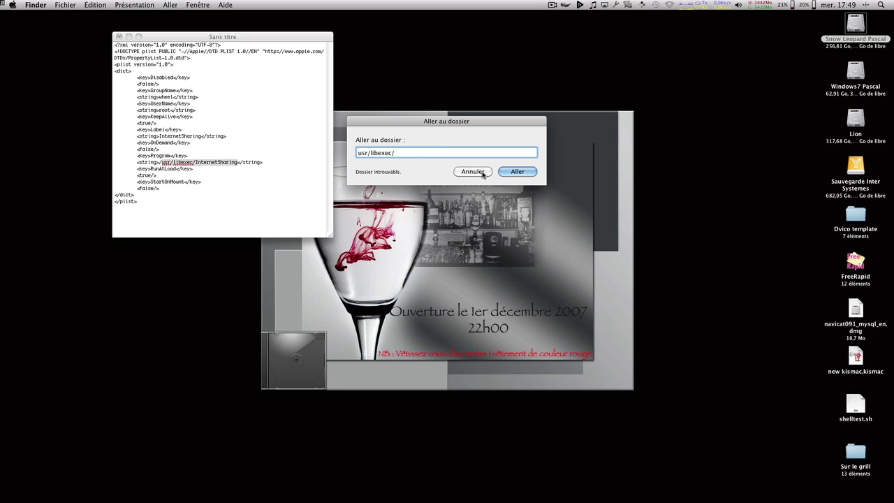
- Open the Snow Leopard disk from the desktop and browse to its Utilisateurs folder
key(F11)
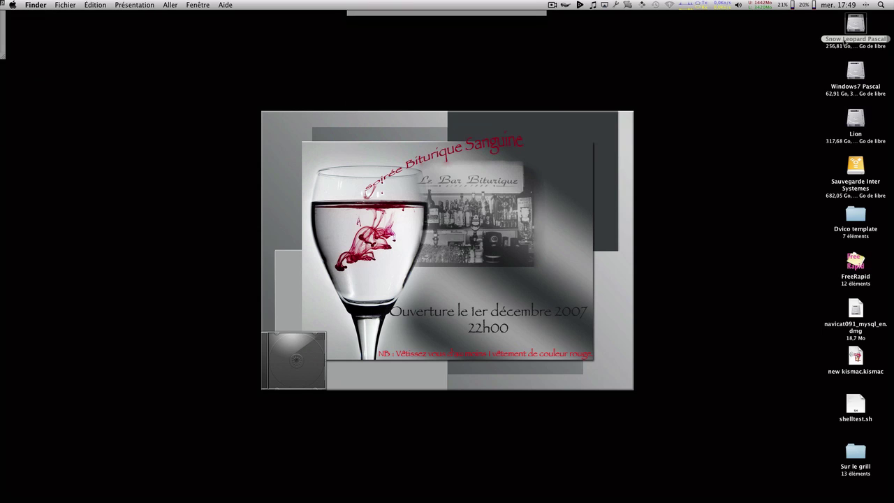
double_click(856, 28)
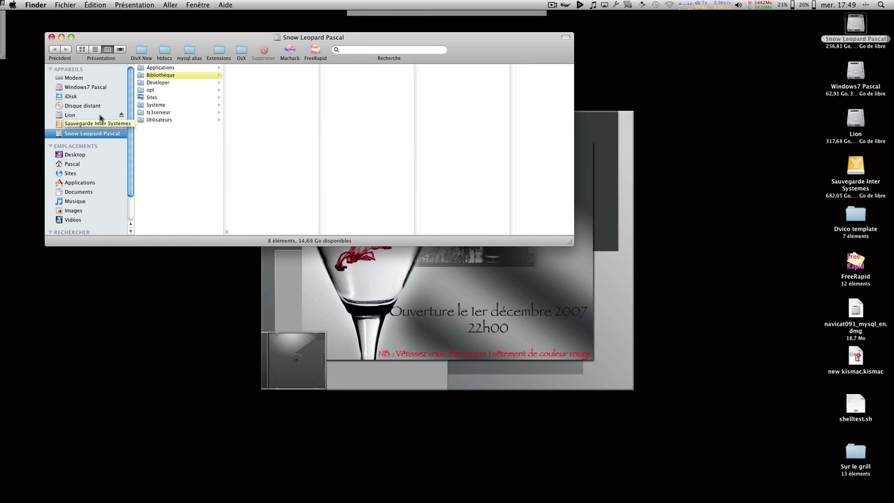
click(162, 120)
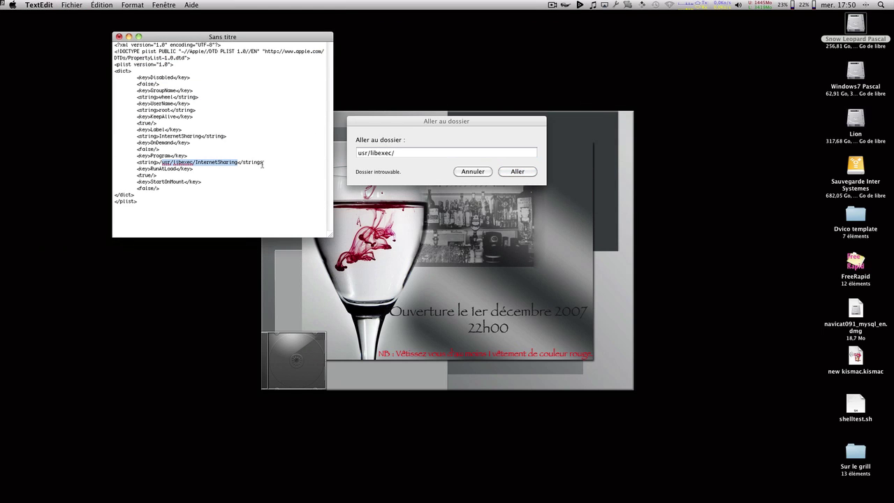
- Search the Mac with Spotlight for InternetSharing copied from the plist, show all results in Finder, and dismiss the go-to-folder dialog
double_click(220, 164)
key(super+c)
key(super+space)
key(super+v)
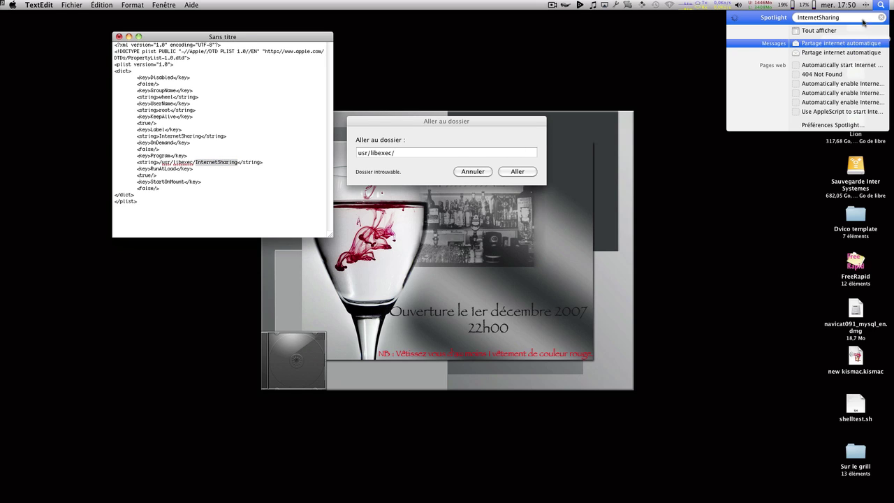
key(Up)
key(Return)
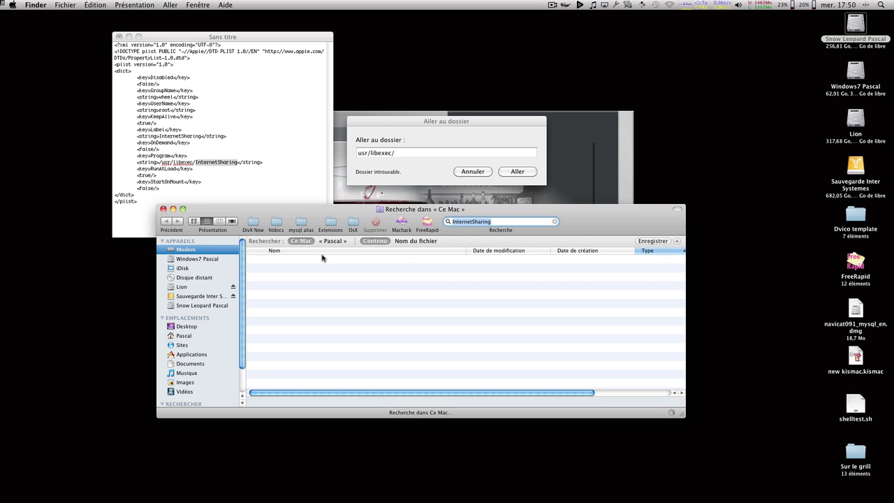
click(475, 172)
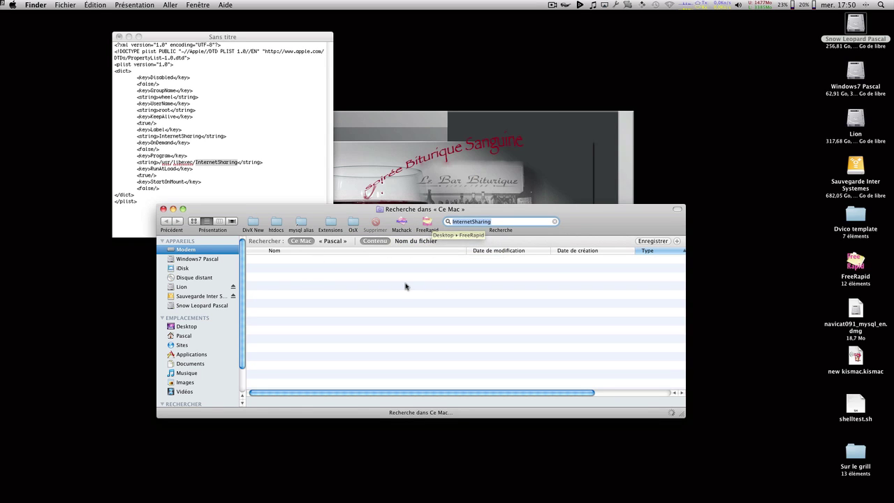
- Add a criterion to the InternetSharing search so that system files are included (Fichiers système, sont inclus)
click(677, 242)
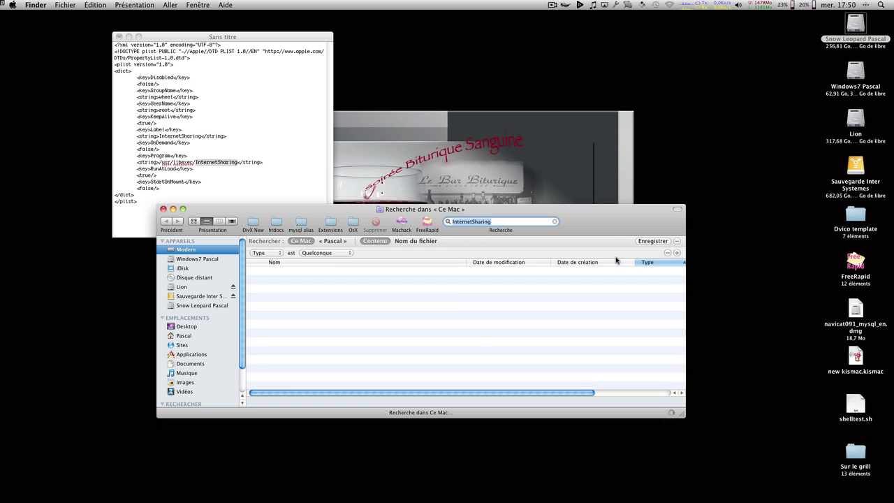
click(268, 253)
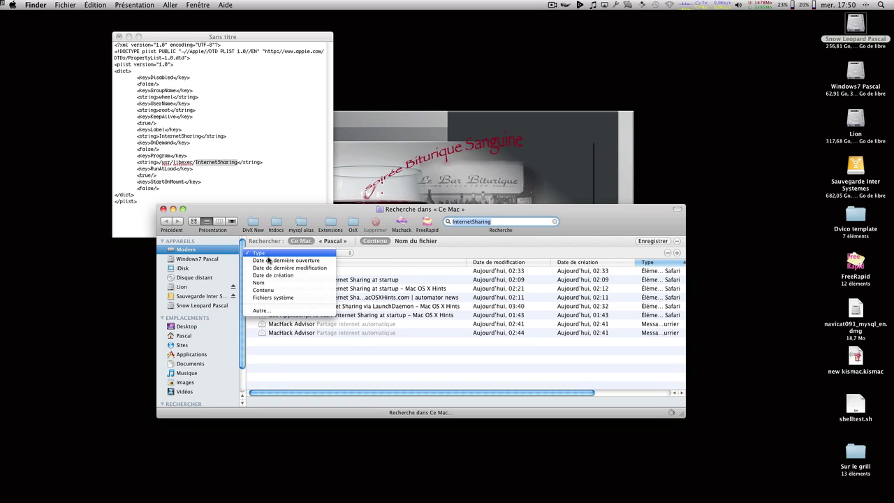
click(274, 297)
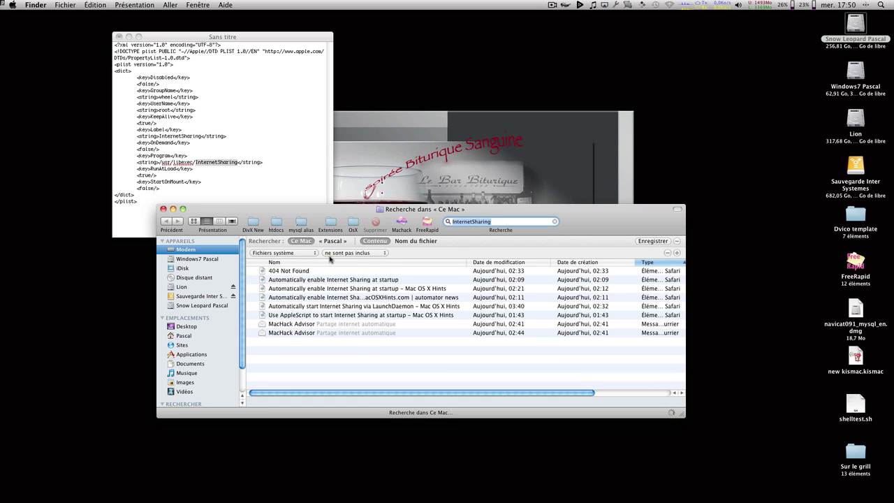
click(334, 253)
click(339, 259)
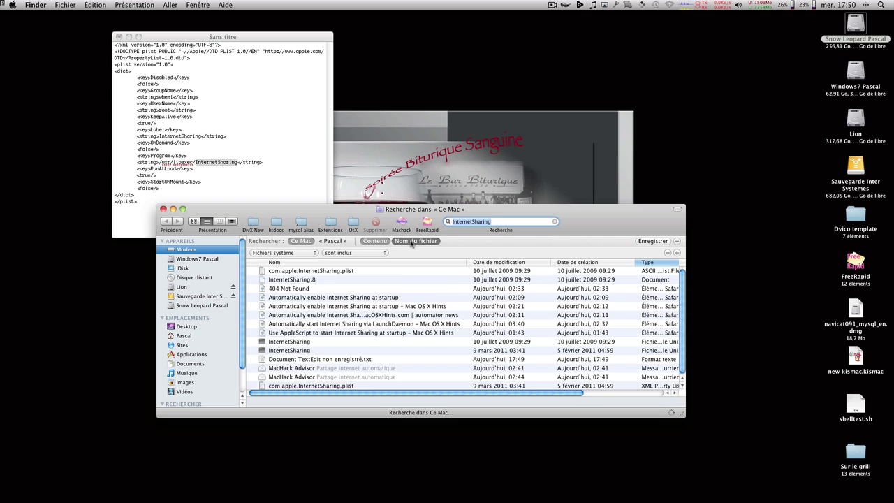
- Restrict the InternetSharing search to file names and open the parent folder of the InternetSharing executable
click(415, 241)
click(314, 273)
right_click(314, 273)
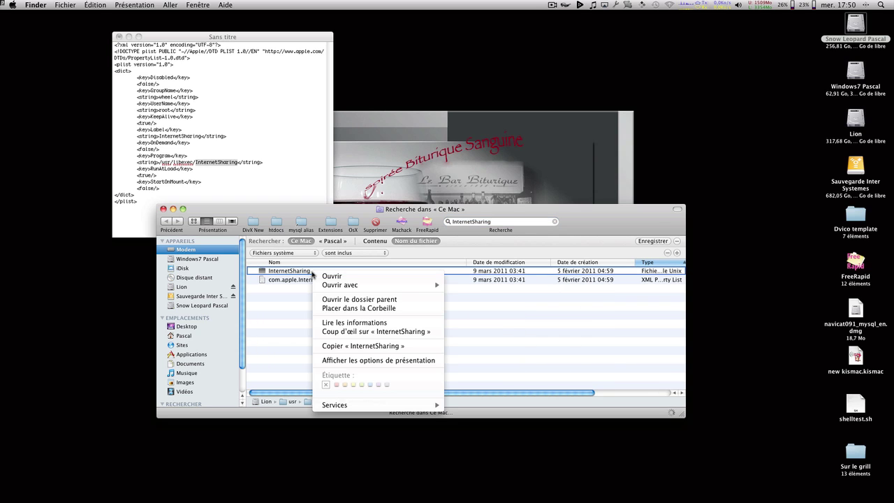
click(343, 303)
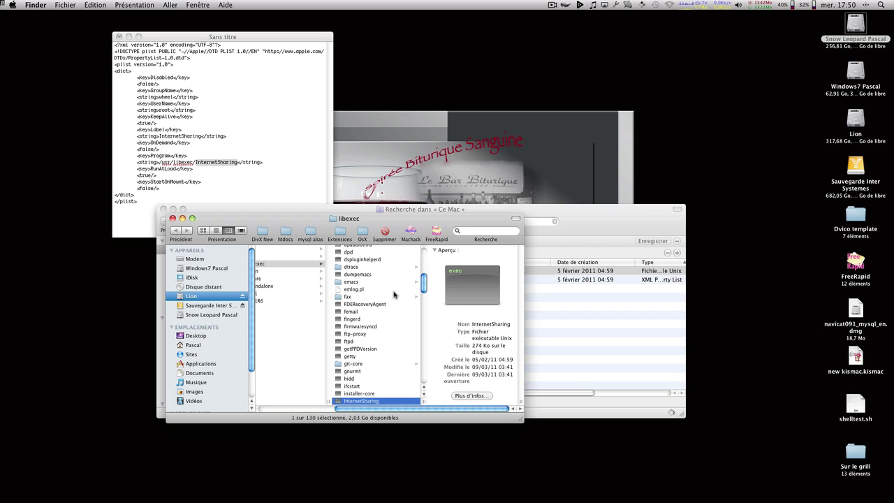
- Compare the Program path in the plist with InternetSharing's location in the libexec folder, and close the libexec window
click(227, 200)
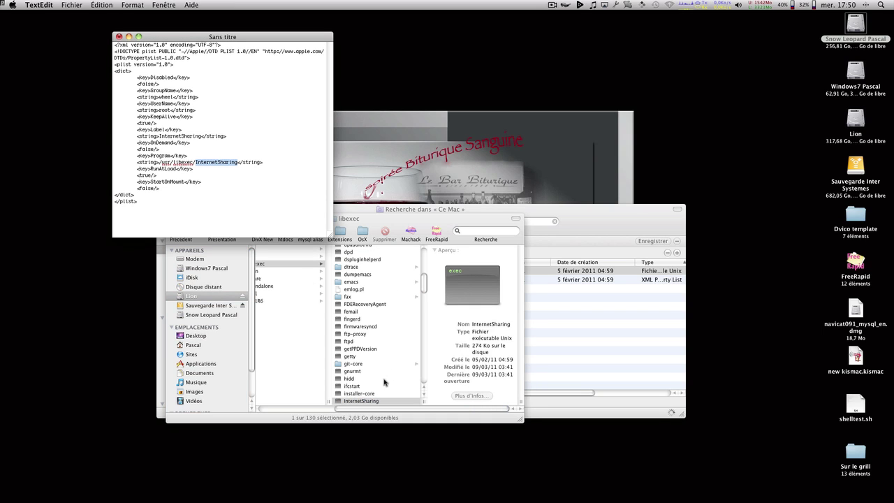
scroll(369, 395, left, 5)
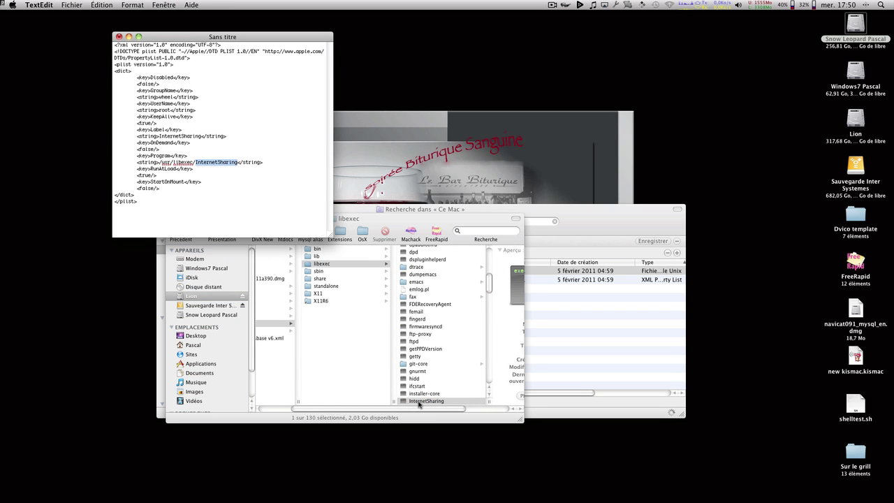
scroll(370, 370, left, 4)
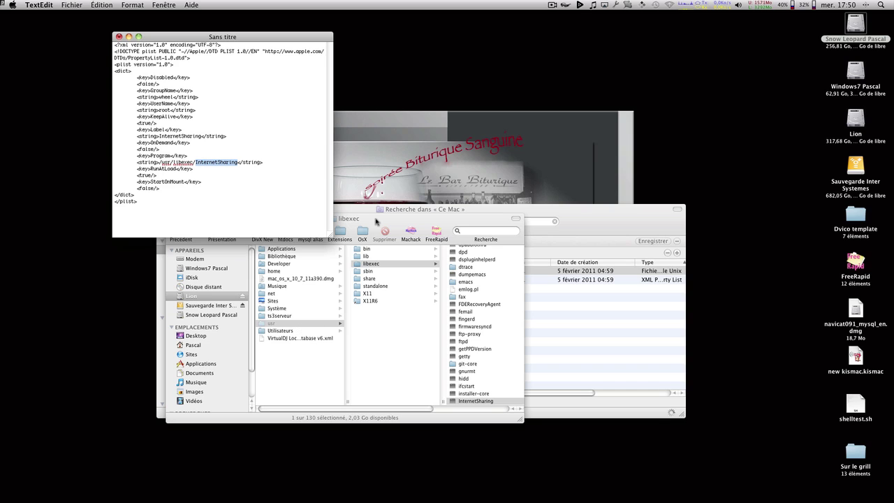
click(480, 404)
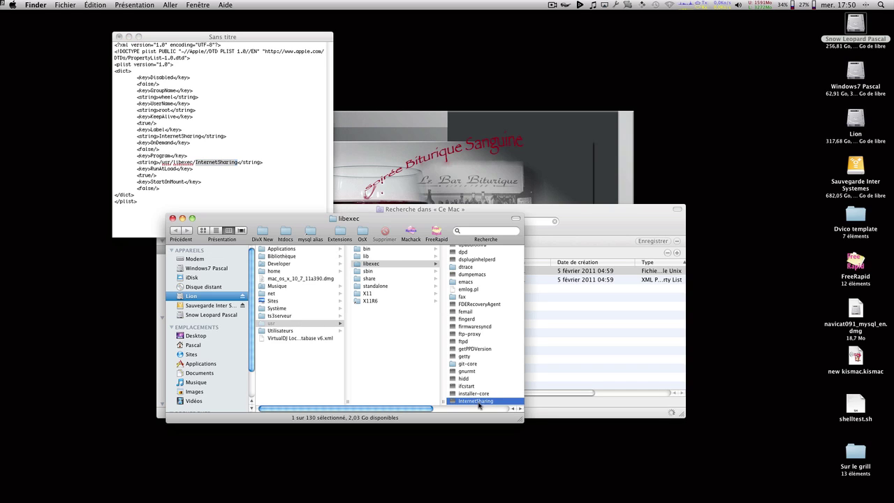
click(172, 219)
- Save the plist text to the Desktop as net.machackpartageinternet.fr.plist, keeping the .plist extension, and close the document
click(246, 191)
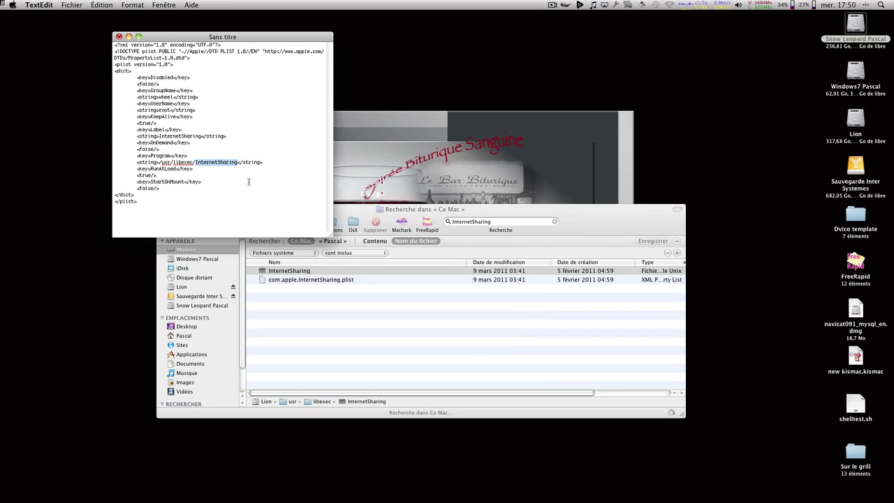
click(28, 5)
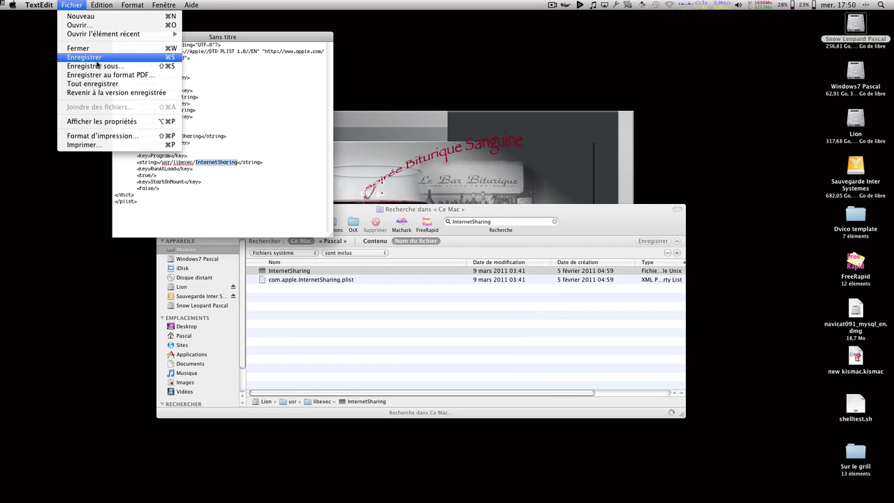
click(122, 65)
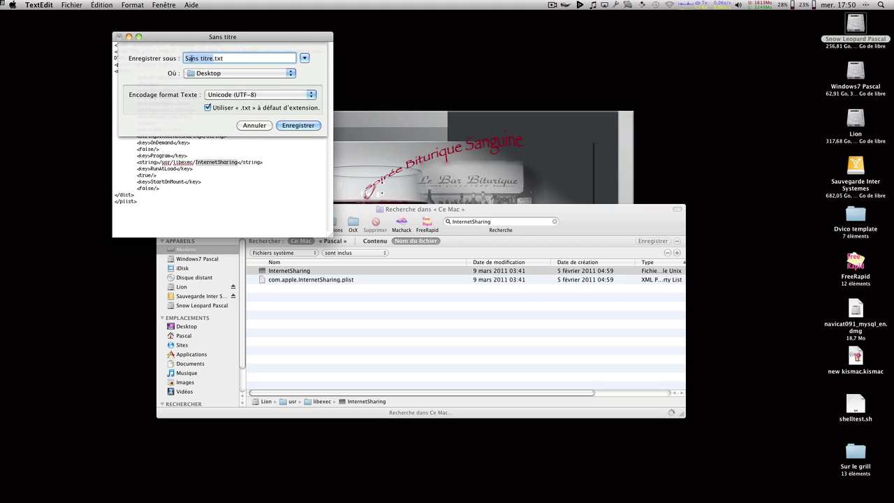
triple_click(203, 59)
click(616, 6)
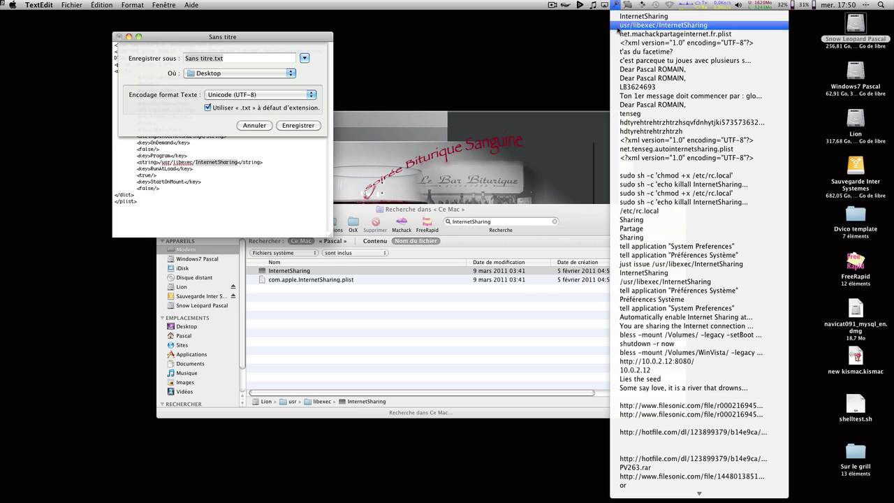
click(674, 33)
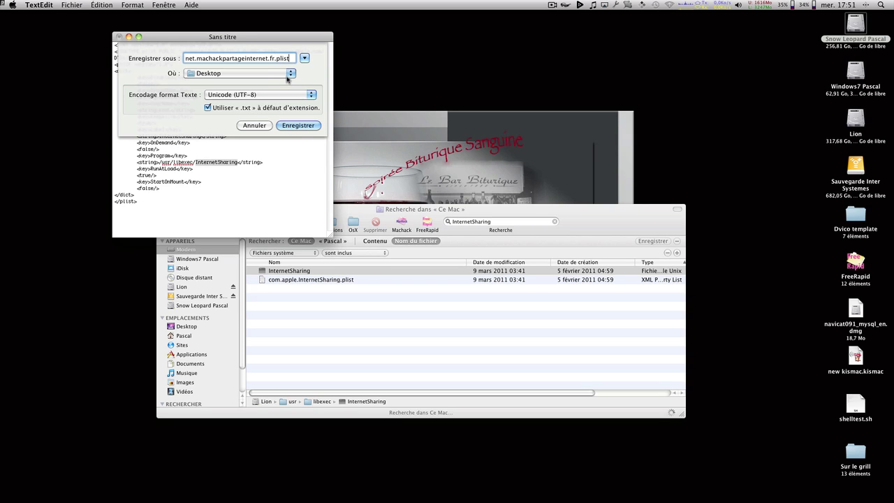
click(298, 126)
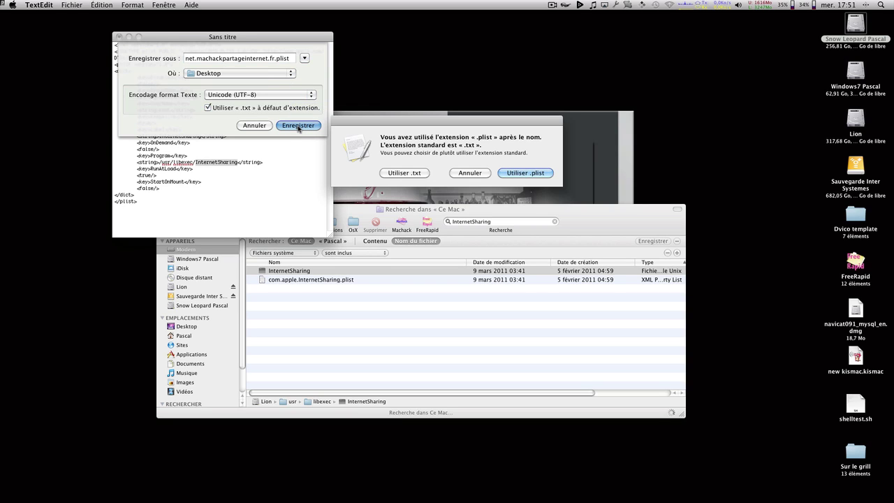
click(524, 172)
click(226, 130)
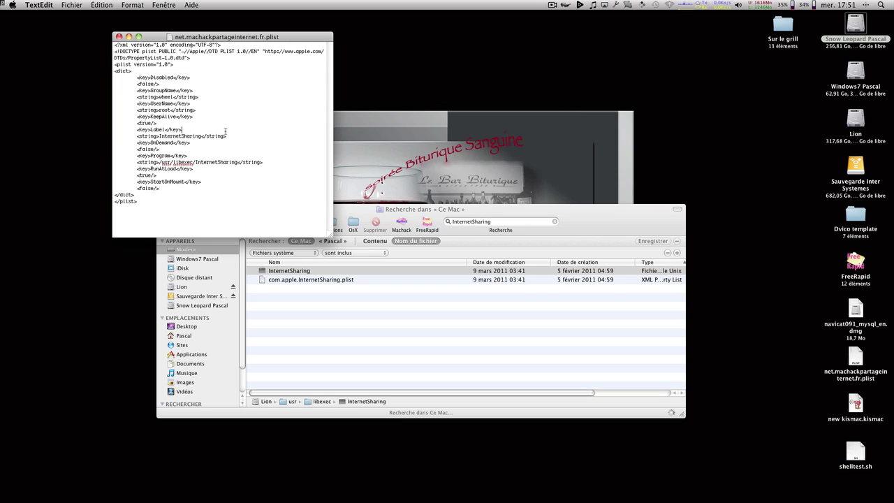
key(super+w)
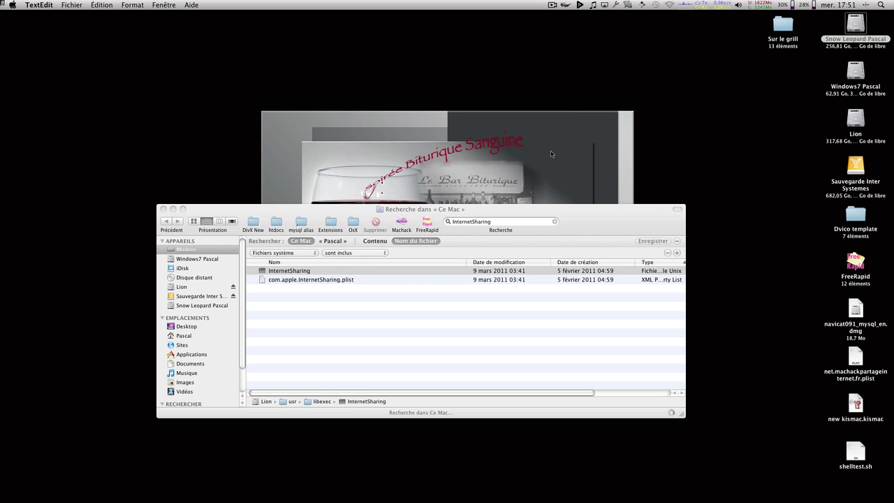
- Give the net.machackpartageinternet.fr.plist file on the desktop a yellow label
click(861, 357)
right_click(862, 358)
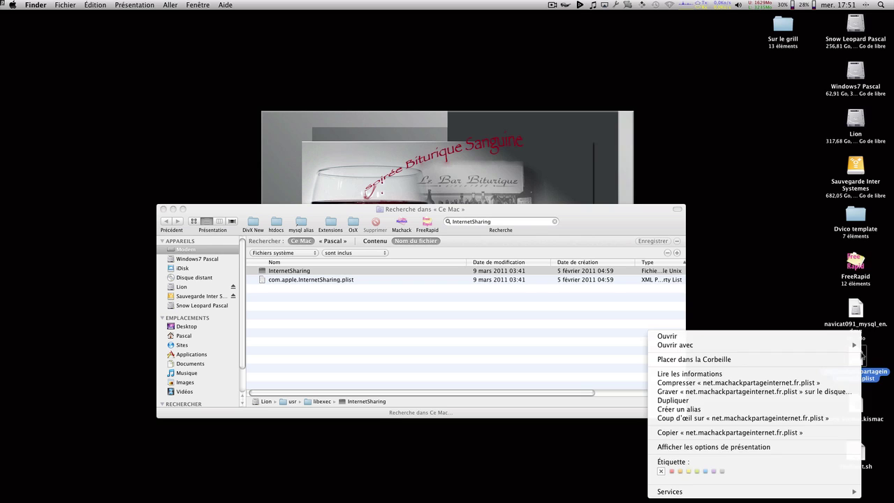
click(690, 473)
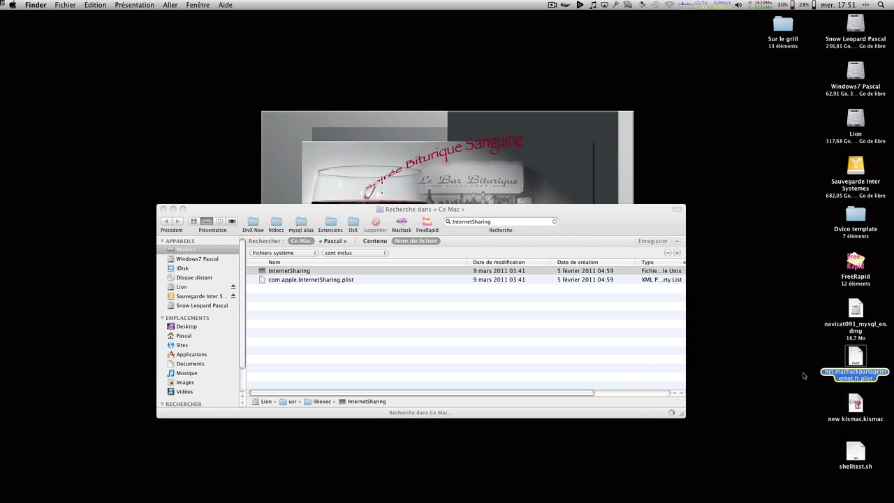
click(794, 365)
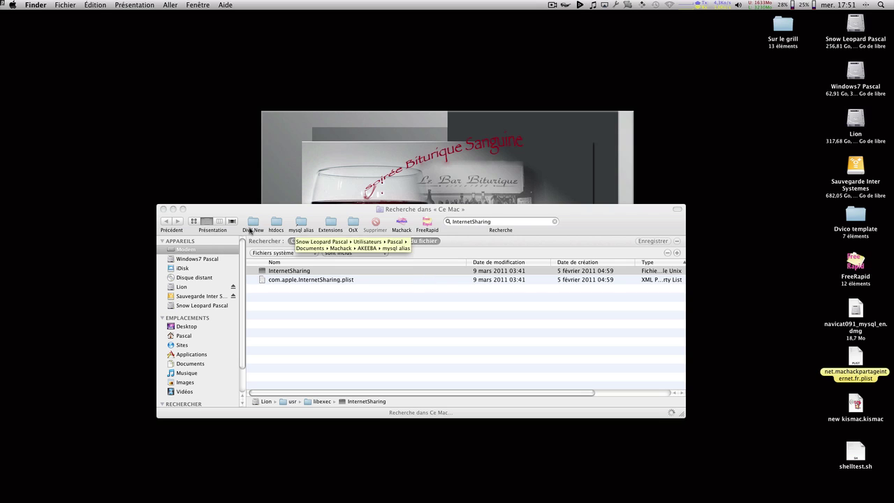
- Close the search window and open Bibliothèque/LaunchDaemons on the Snow Leopard disk
click(165, 210)
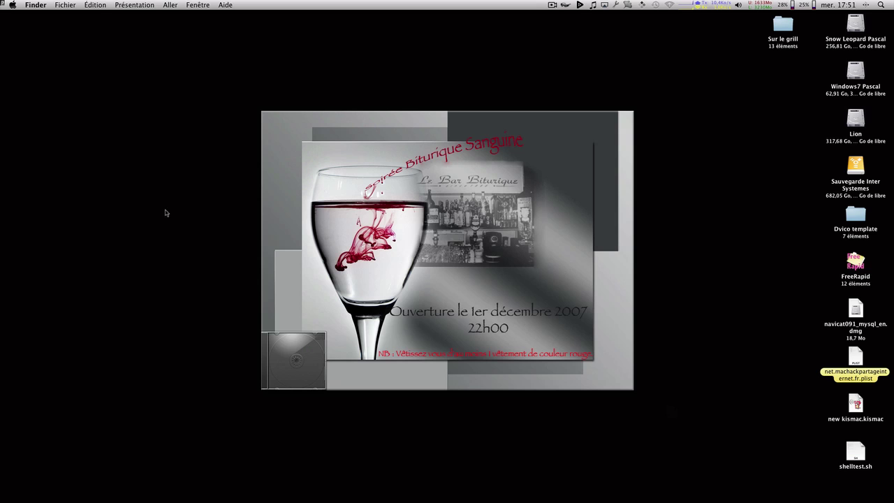
double_click(857, 28)
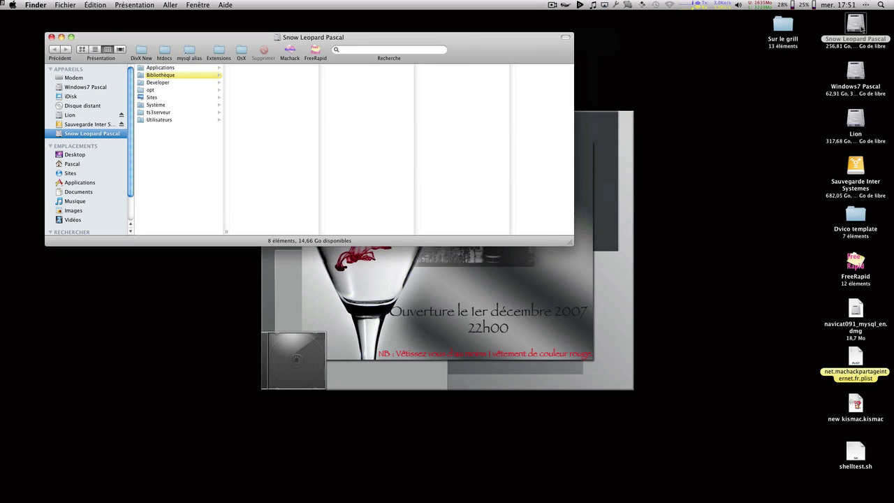
drag(204, 40, 341, 138)
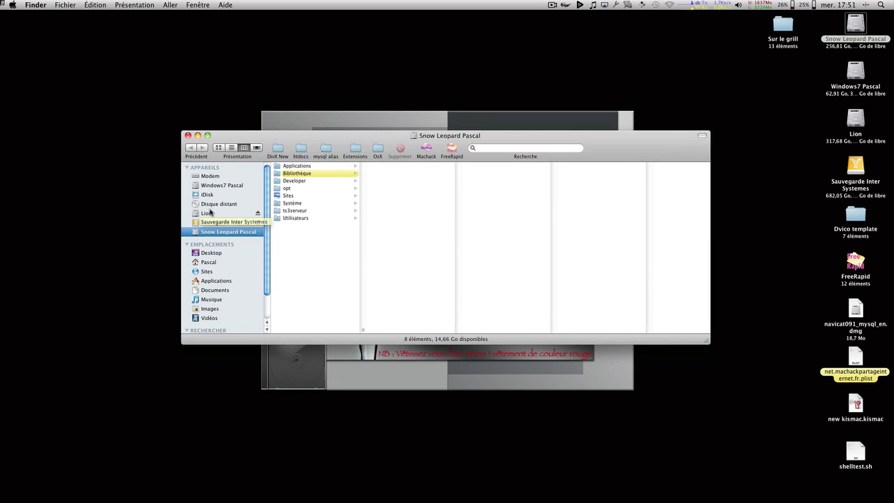
click(315, 175)
scroll(402, 190, down, 5)
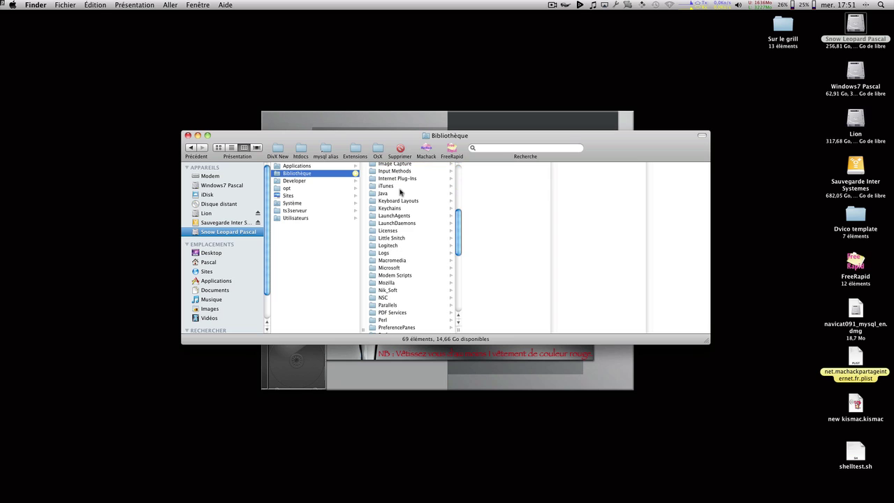
click(416, 223)
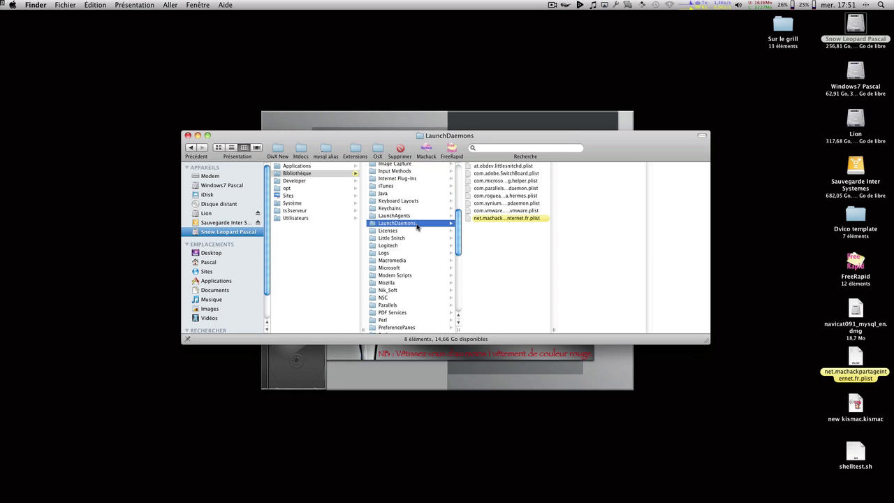
- Select the desktop plist and view the preview of the net.machackpartageinternet.fr.plist file in LaunchDaemons
click(857, 355)
mouse_move(857, 350)
mouse_down()
mouse_move(525, 235)
mouse_move(860, 349)
mouse_up()
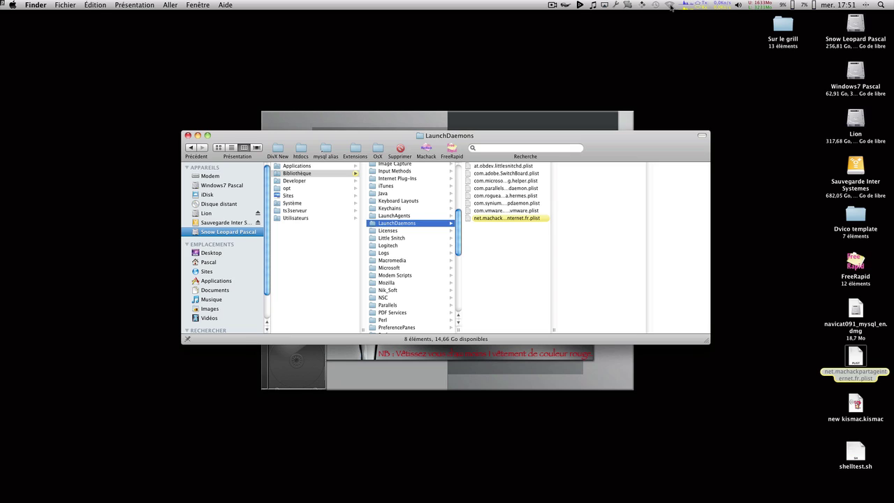
click(506, 218)
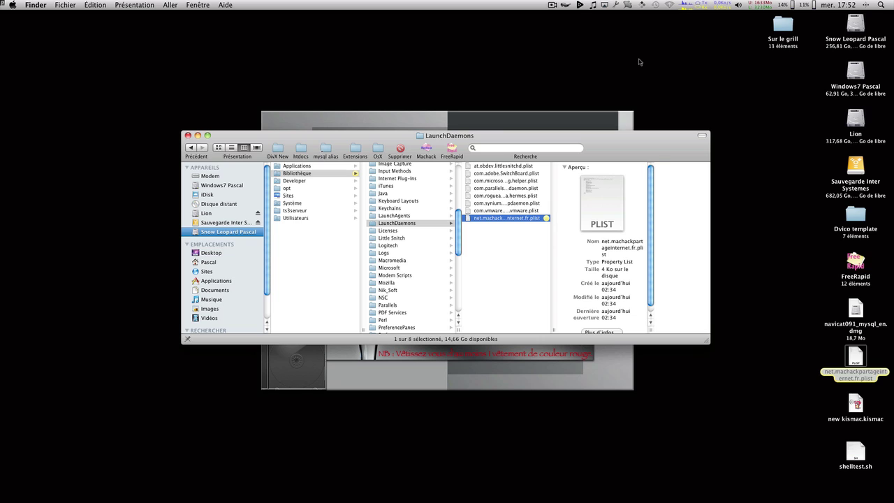
click(425, 224)
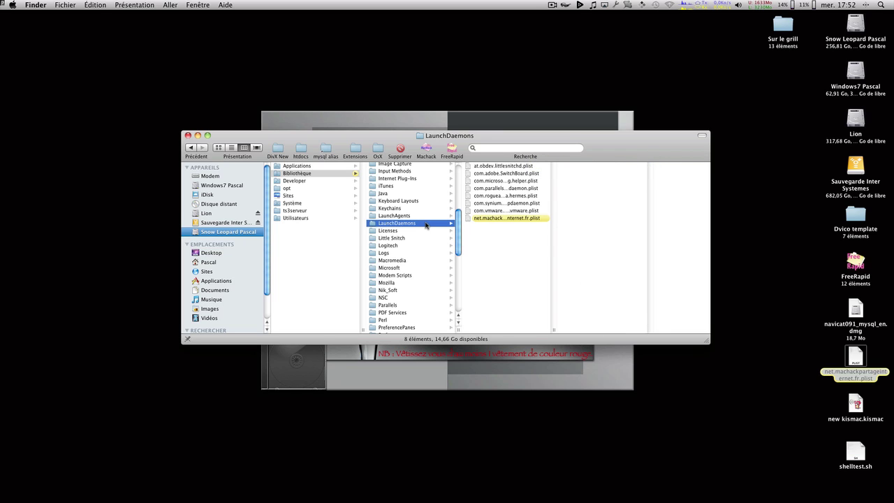
scroll(426, 224, down, 5)
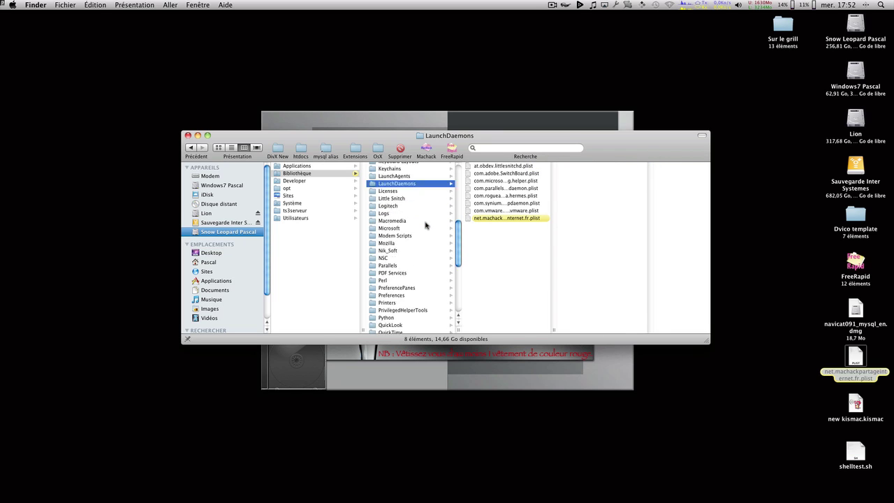
scroll(426, 224, down, 2)
scroll(426, 224, up, 4)
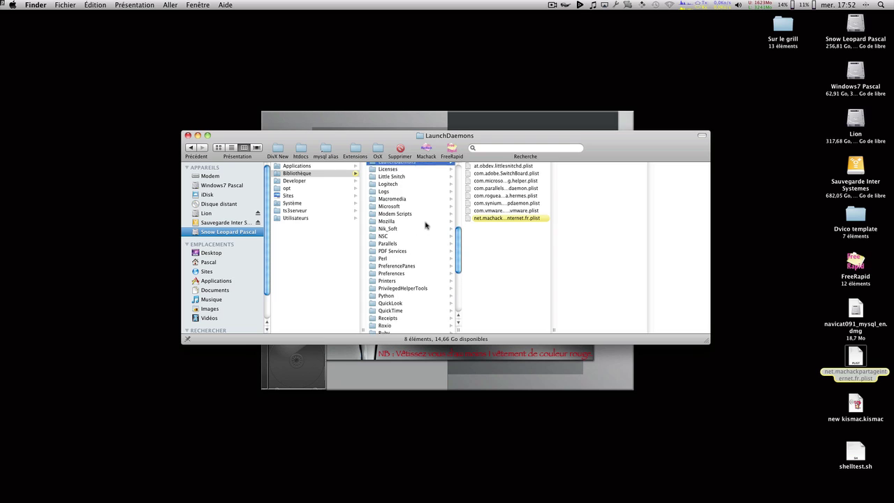
scroll(425, 223, up, 5)
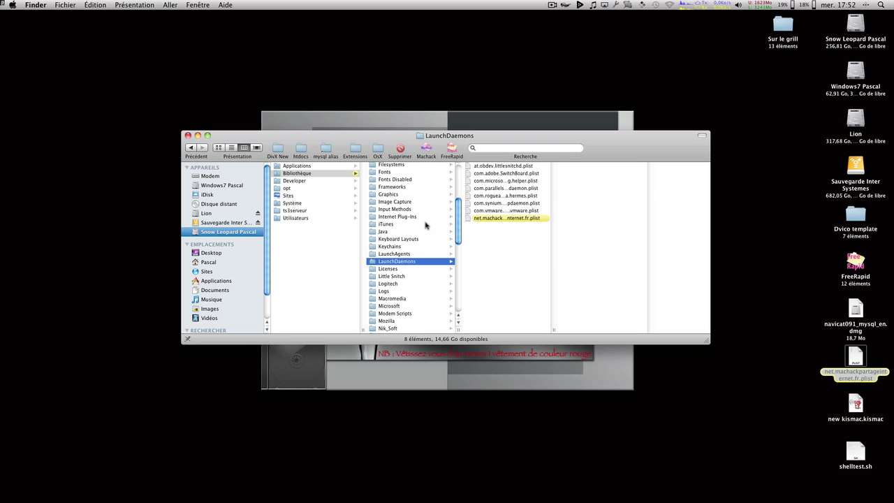
scroll(425, 224, up, 3)
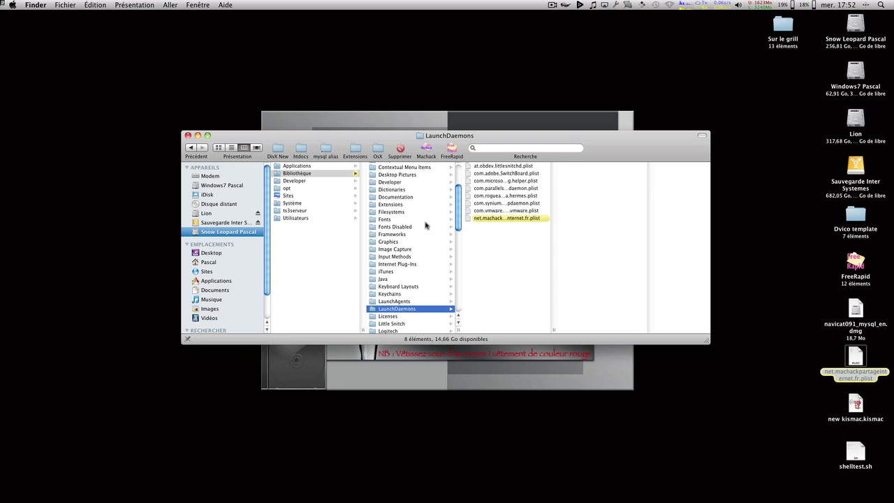
scroll(426, 224, up, 1)
scroll(426, 224, up, 3)
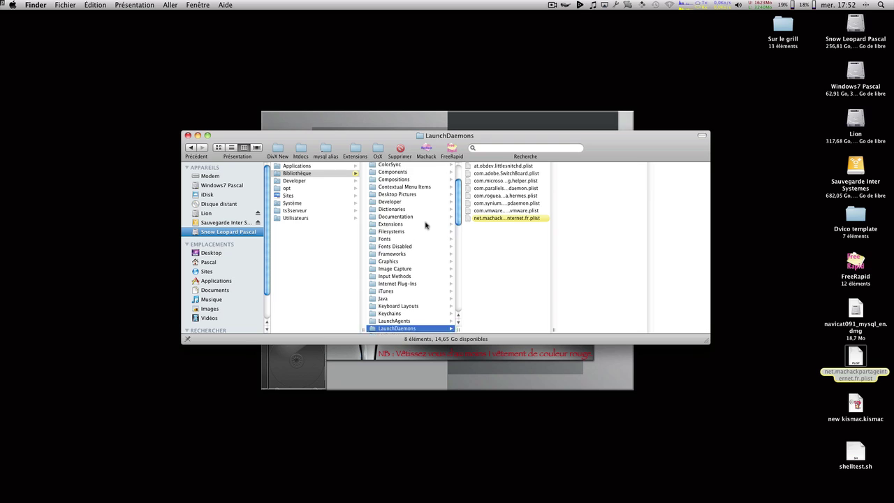
scroll(426, 225, down, 4)
scroll(426, 224, down, 3)
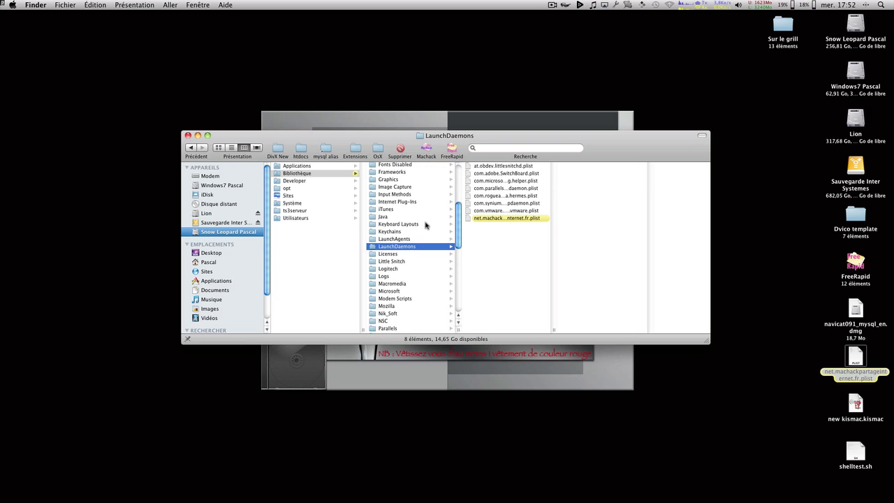
scroll(425, 225, down, 1)
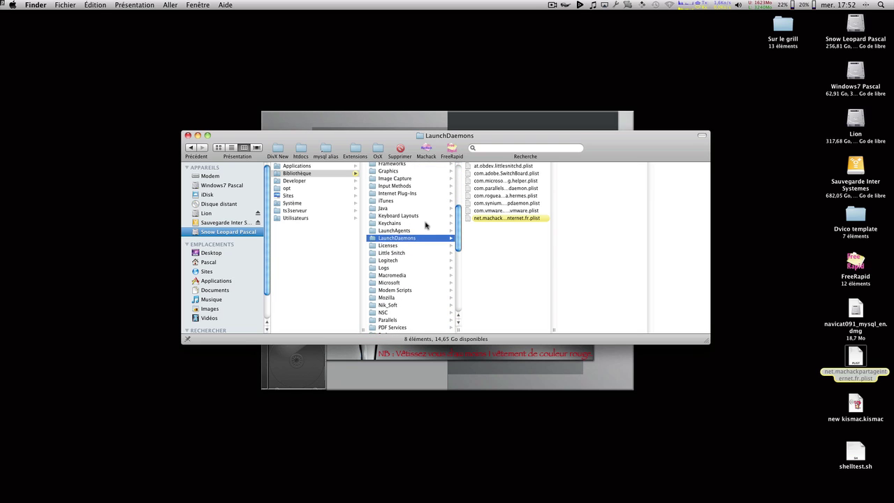
scroll(425, 224, down, 3)
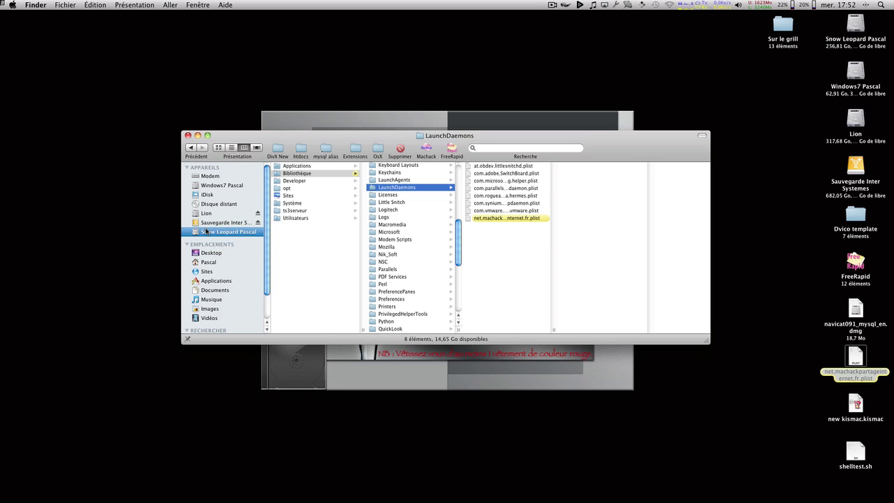
- Open the LaunchAgents folder inside the Bibliothèque of the user's home folder under Utilisateurs
click(315, 219)
click(405, 173)
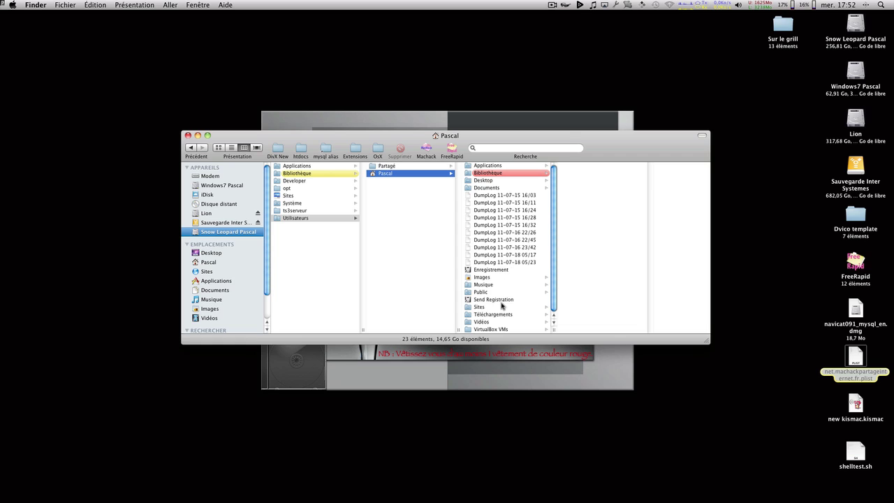
click(502, 173)
scroll(599, 234, down, 10)
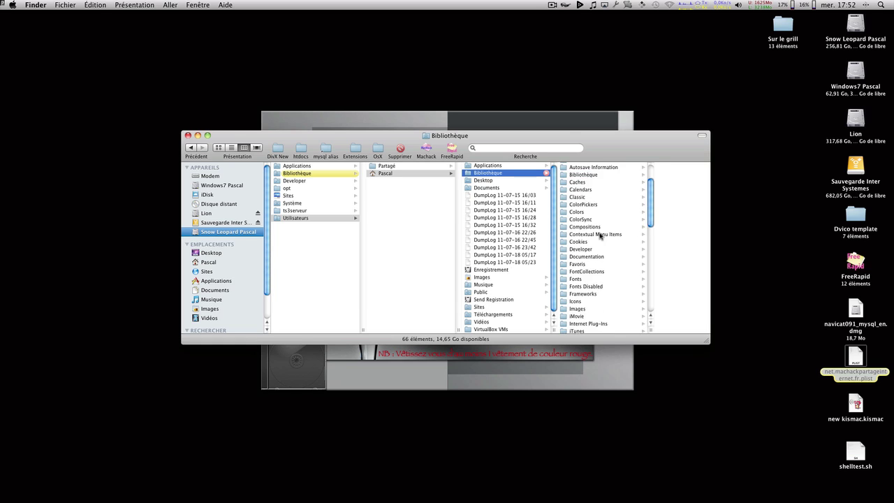
scroll(600, 236, down, 1)
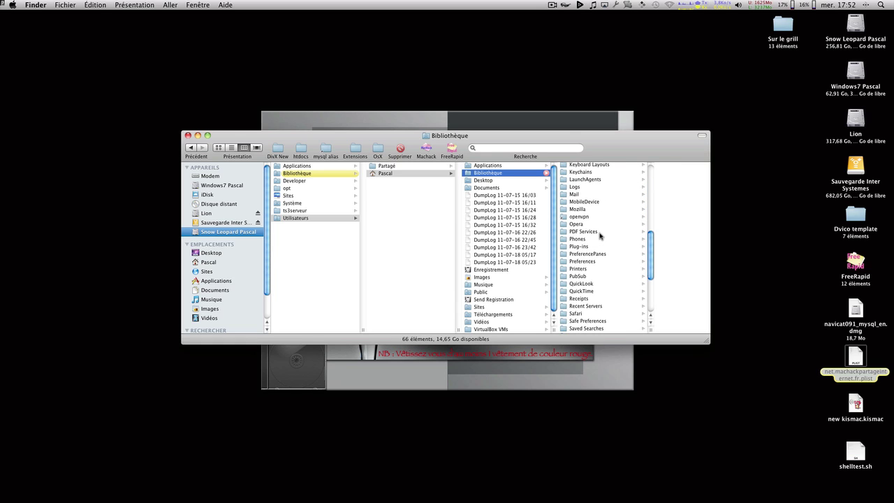
scroll(609, 286, down, 1)
scroll(610, 287, up, 1)
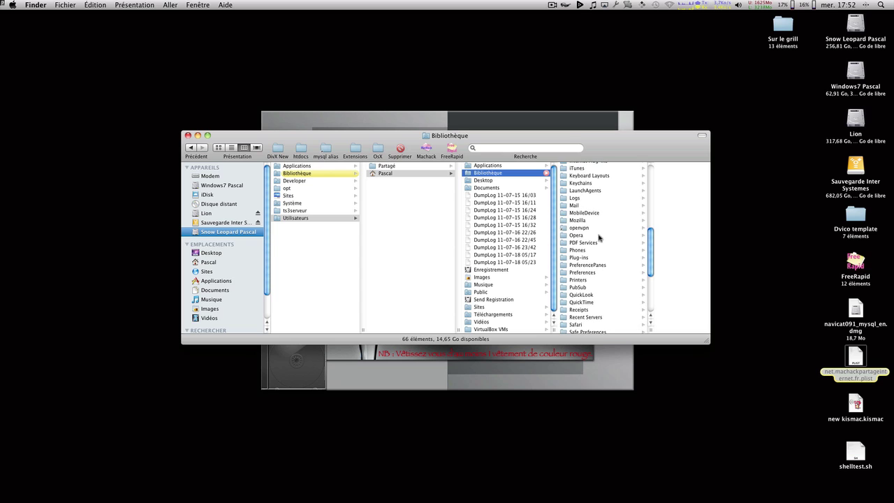
click(592, 192)
- Look through the other folders in the home folder's Bibliothèque, above and below LaunchAgents
scroll(575, 196, up, 2)
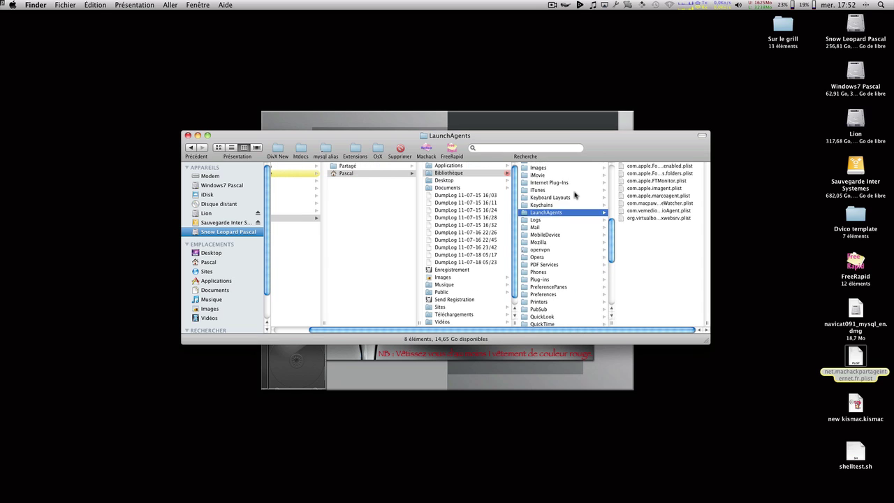
scroll(575, 196, up, 5)
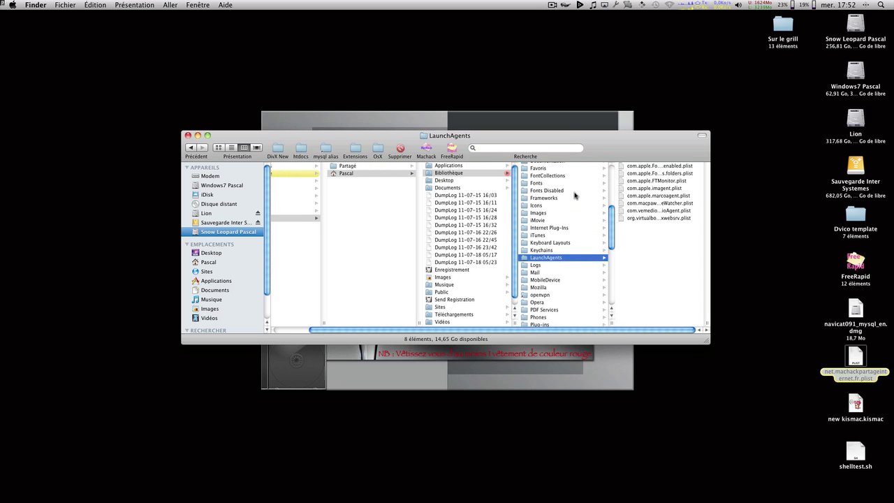
scroll(575, 196, down, 5)
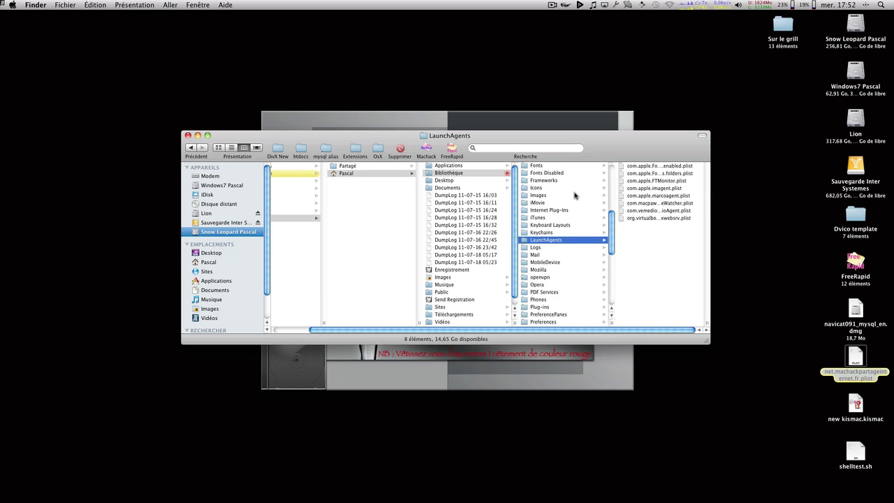
scroll(575, 196, down, 2)
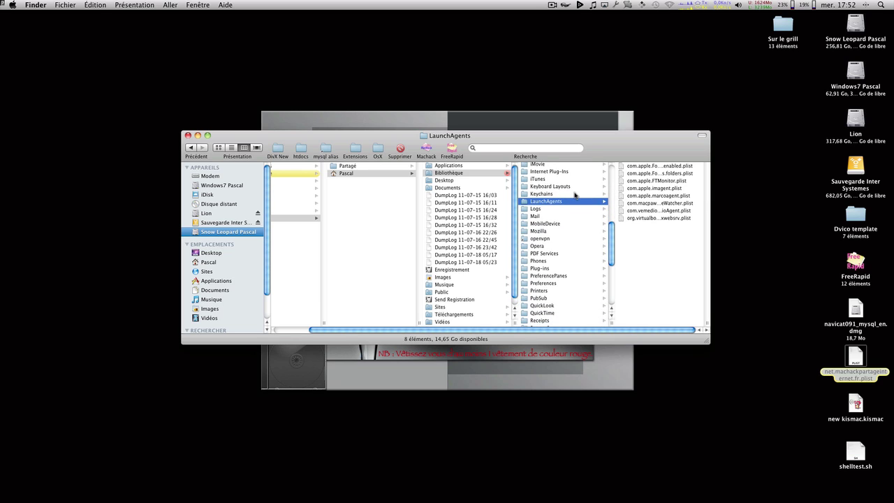
scroll(575, 195, down, 8)
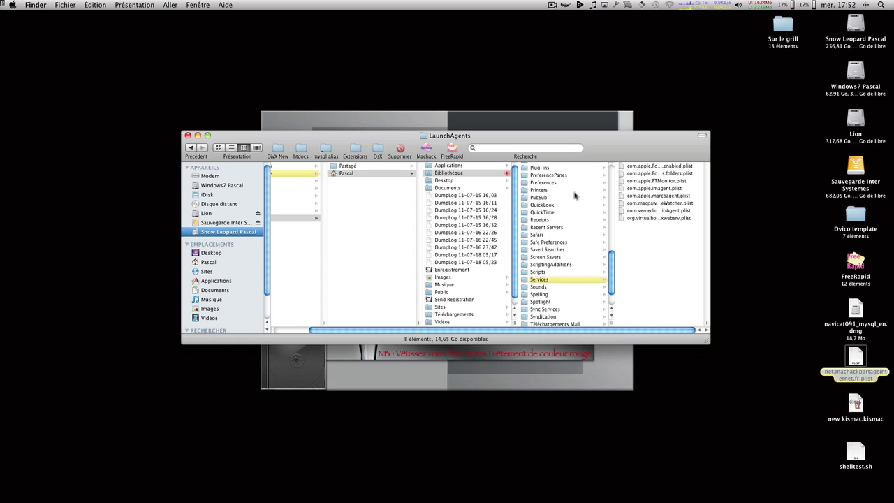
scroll(575, 195, down, 3)
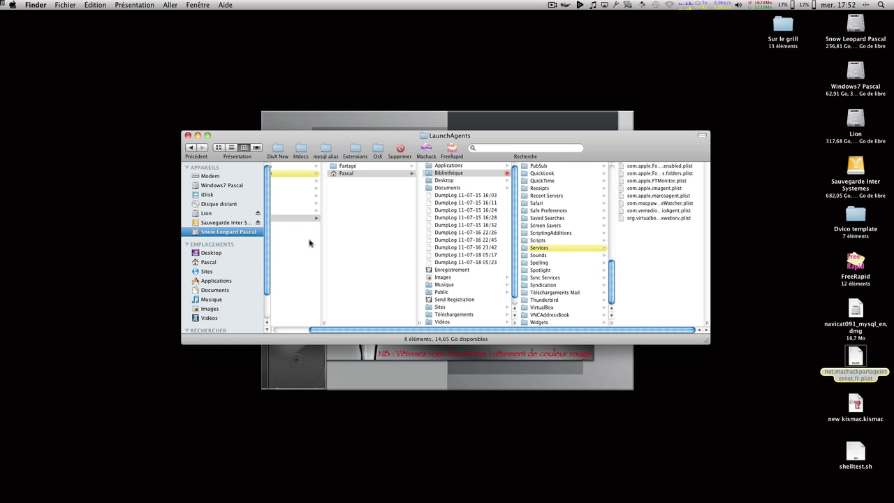
- Open Bibliothèque/StartupItems at the root of the Snow Leopard disk
click(212, 232)
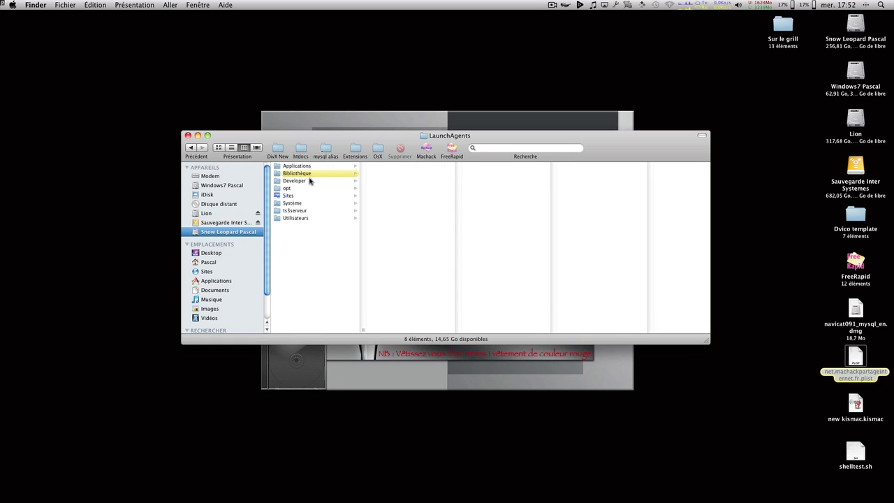
click(310, 174)
scroll(399, 233, down, 15)
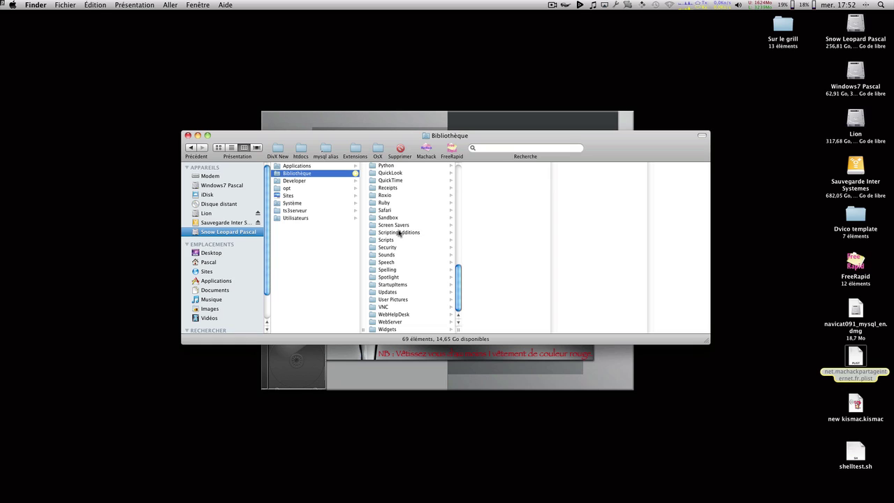
click(406, 285)
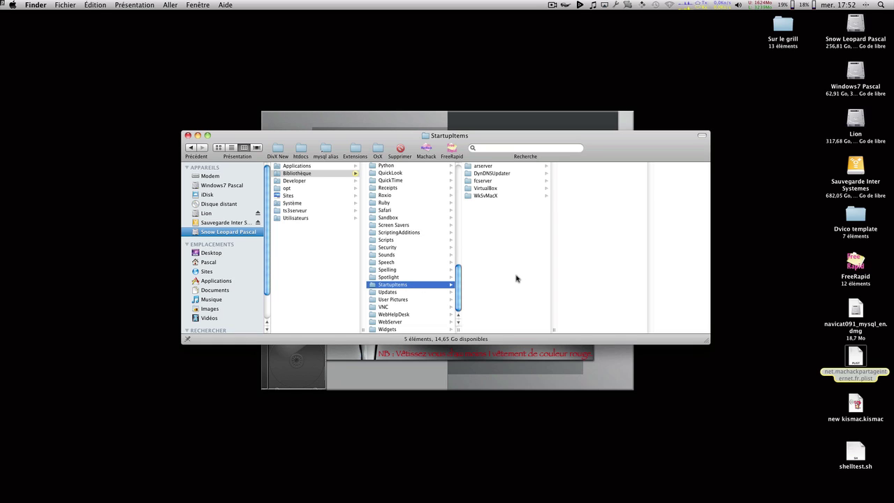
- Check the contents of the VirtualBox, fcserver and DynDNSUpdater startup items, and select DynDNSUpdater's StartupParameters.plist
click(487, 187)
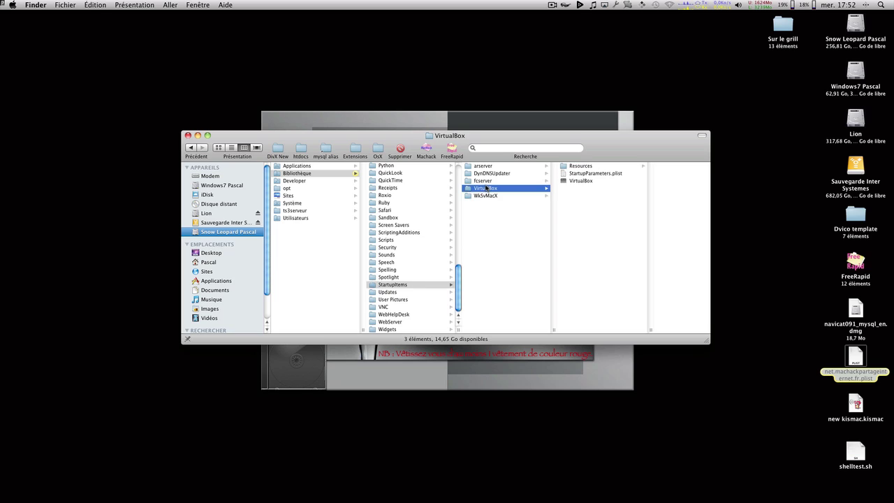
click(491, 181)
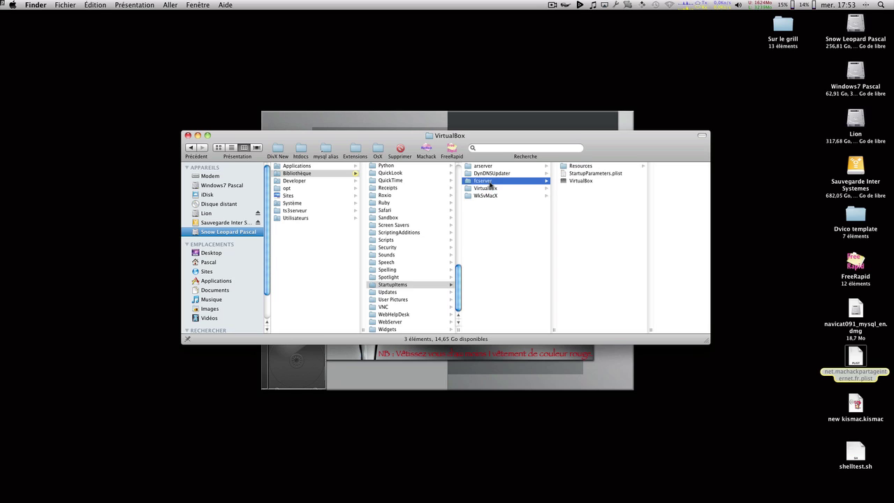
click(585, 175)
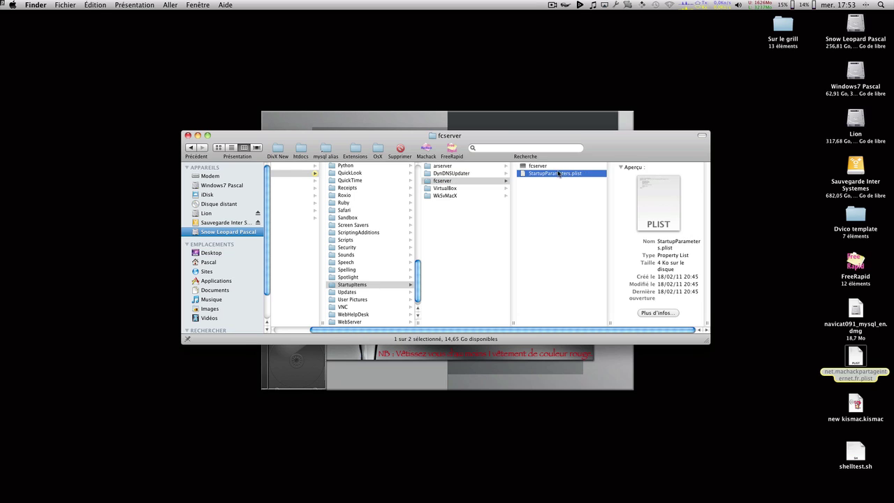
click(471, 175)
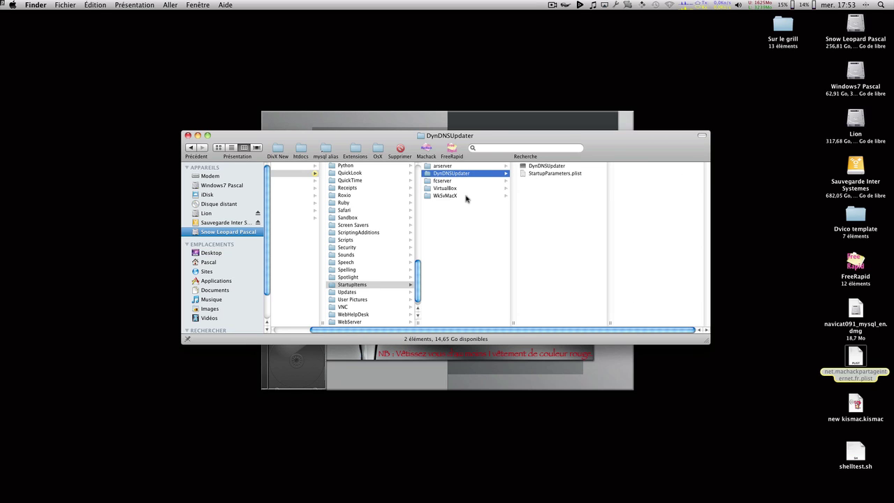
click(521, 175)
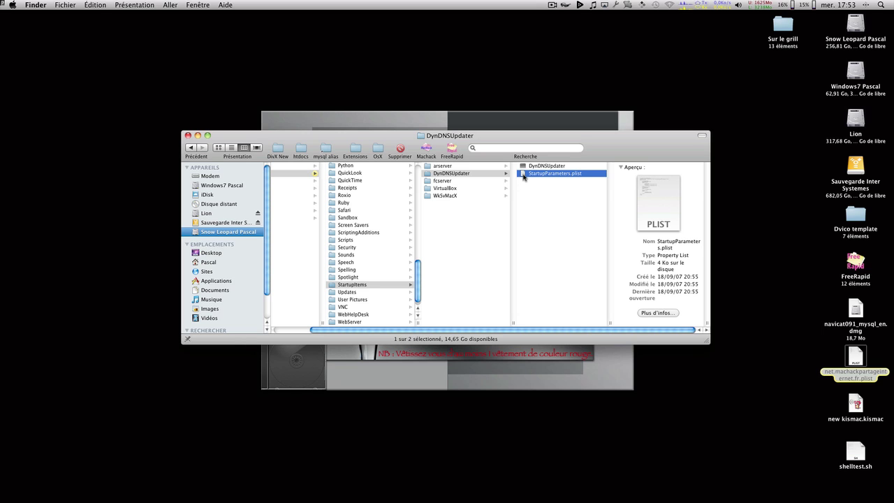
- Open DynDNSUpdater's StartupParameters.plist as text in Taco HTML Edit
mouse_move(776, 497)
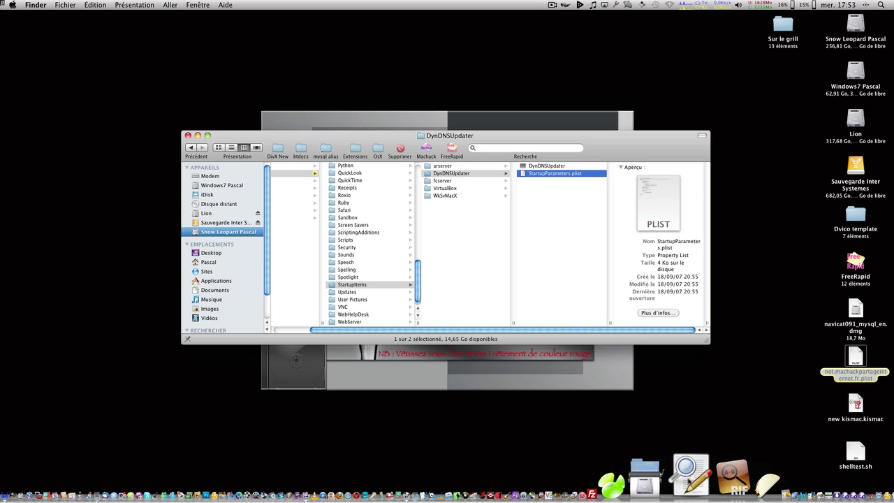
drag(769, 485, 768, 486)
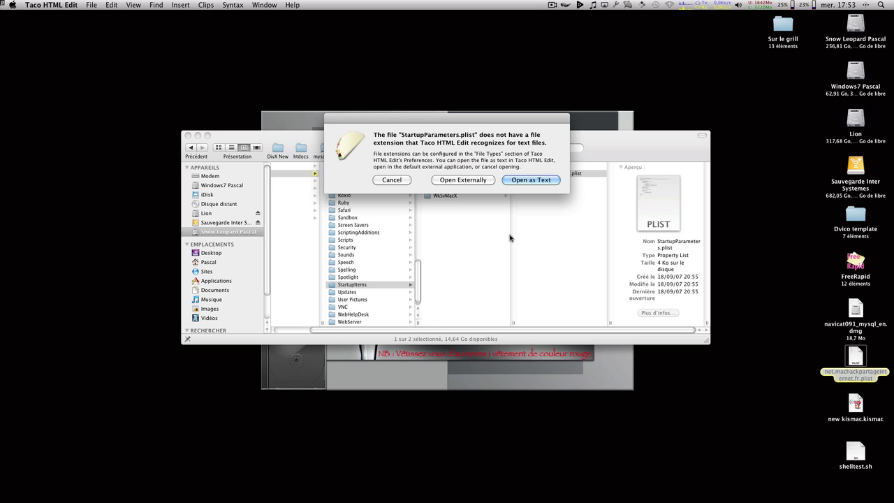
click(526, 181)
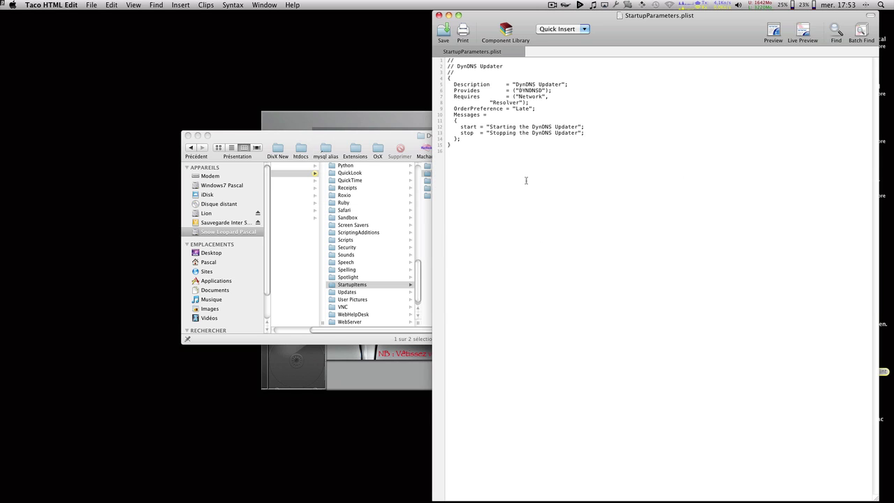
- Examine the whole plist text and highlight its start message, "Starting the DynDNS Updater", before closing the document
drag(537, 170, 397, 35)
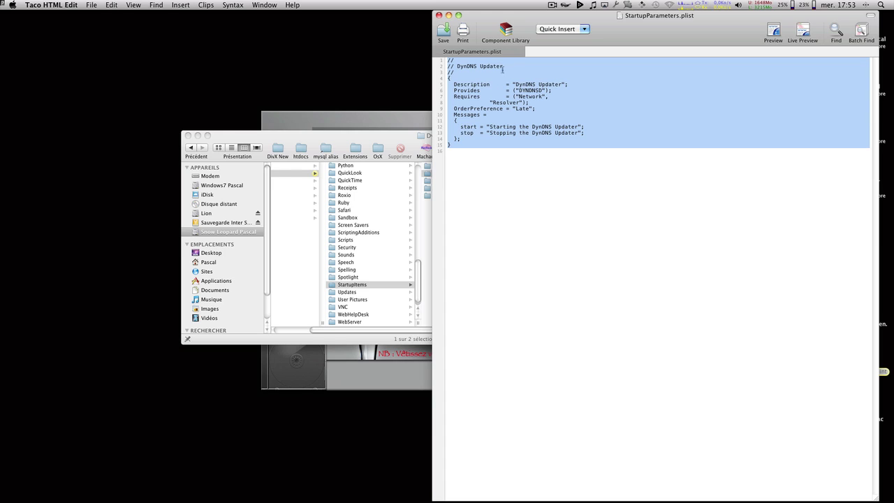
click(515, 132)
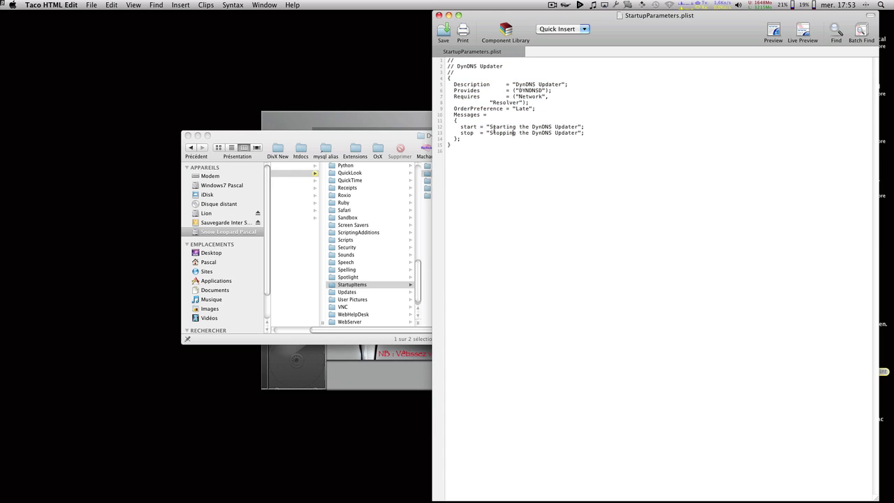
drag(490, 127, 576, 128)
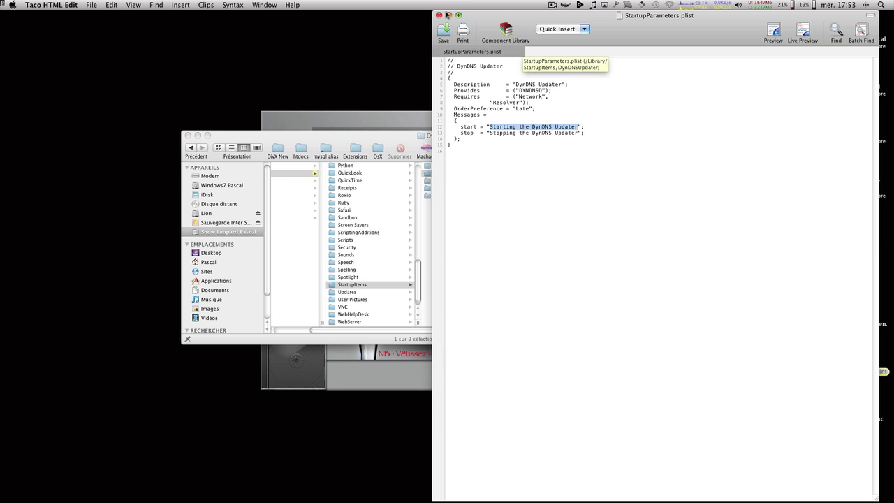
click(439, 15)
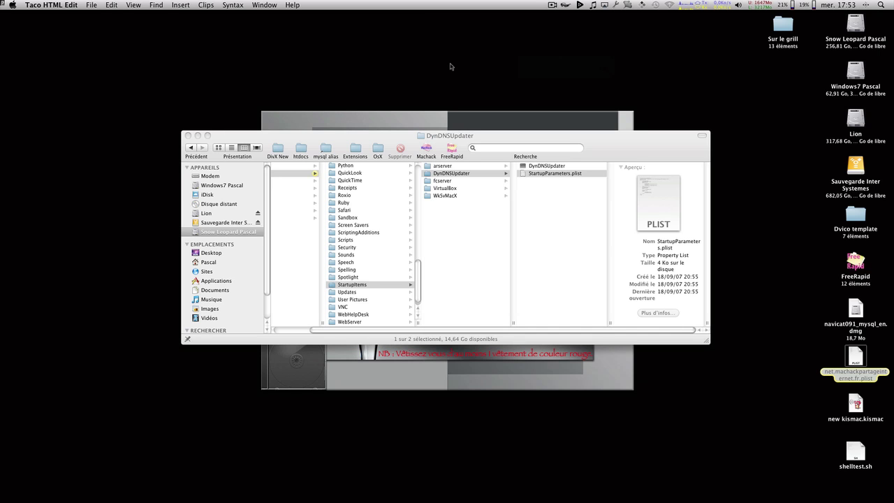
- Switch back to Finder, shift its window aside, and look through Bibliothèque/Application Support on the Snow Leopard disk
drag(455, 139, 362, 140)
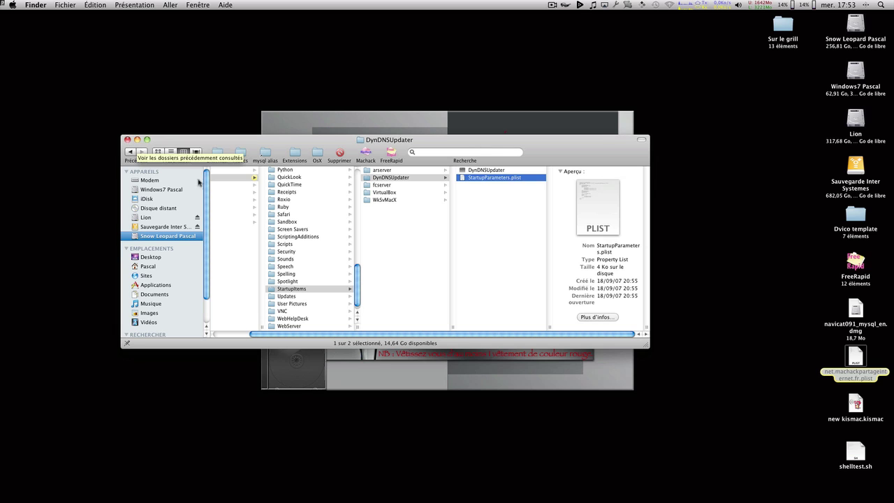
click(235, 180)
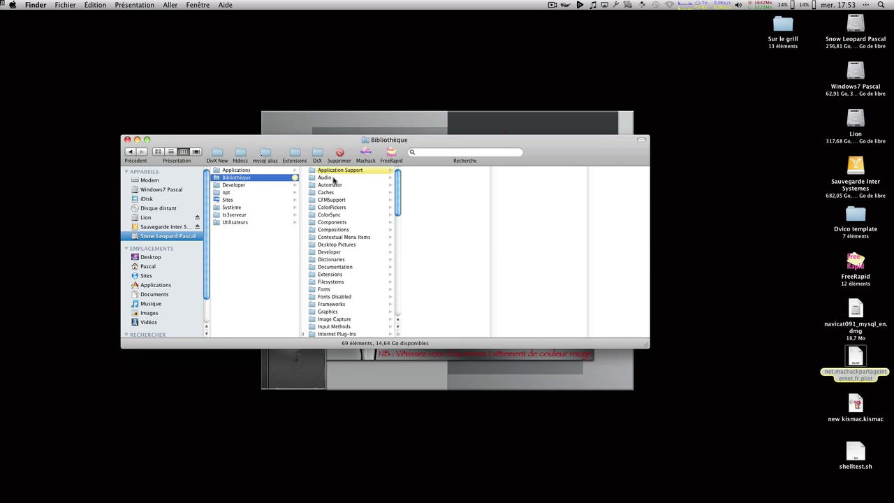
click(345, 171)
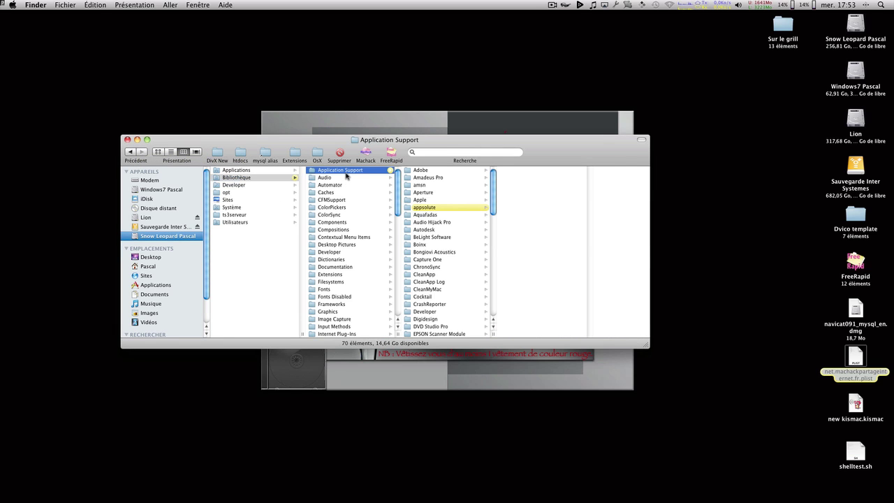
scroll(455, 244, down, 15)
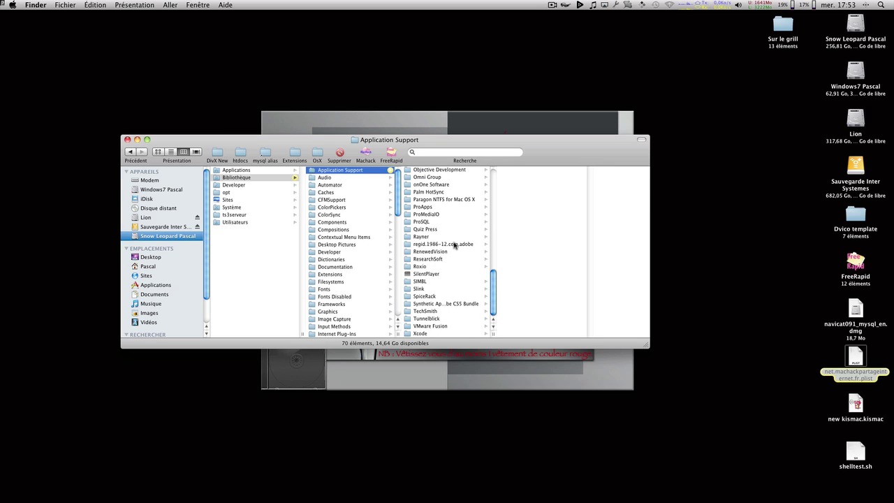
- Check the AirPort and Internet sharing status without changing it
click(670, 5)
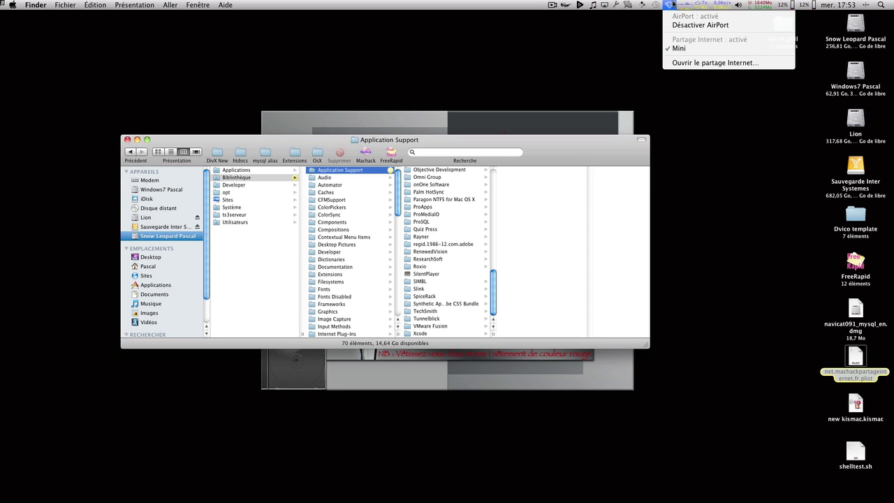
click(595, 77)
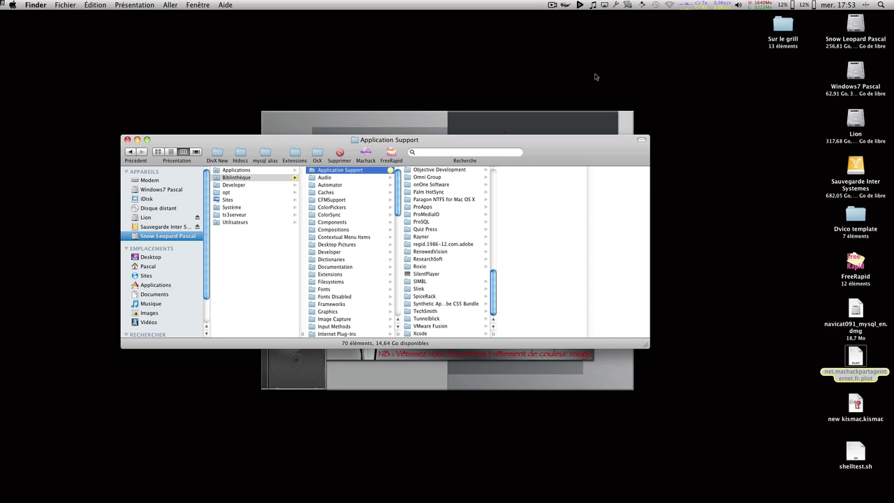